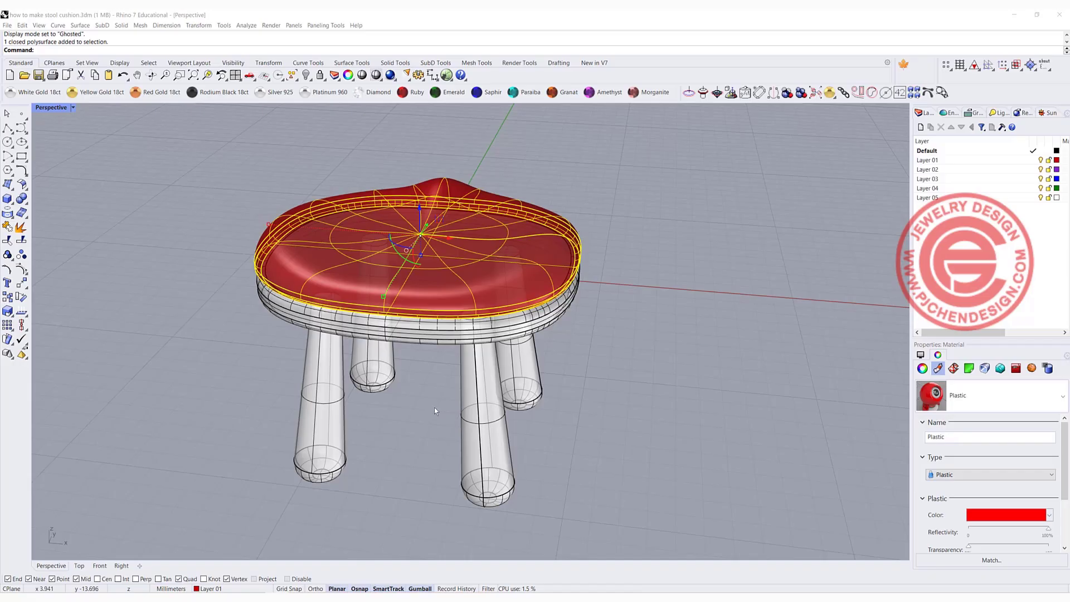
Step: Hide the stool's four legs and seat frame
{"action": "mouse_move", "coordinate": [434, 407]}
{"action": "right_mouse_down"}
{"action": "mouse_move", "coordinate": [479, 409]}
{"action": "mouse_move", "coordinate": [440, 406]}
{"action": "right_mouse_up"}
{"action": "left_click_drag", "start_coordinate": [676, 377], "coordinate": [296, 336]}
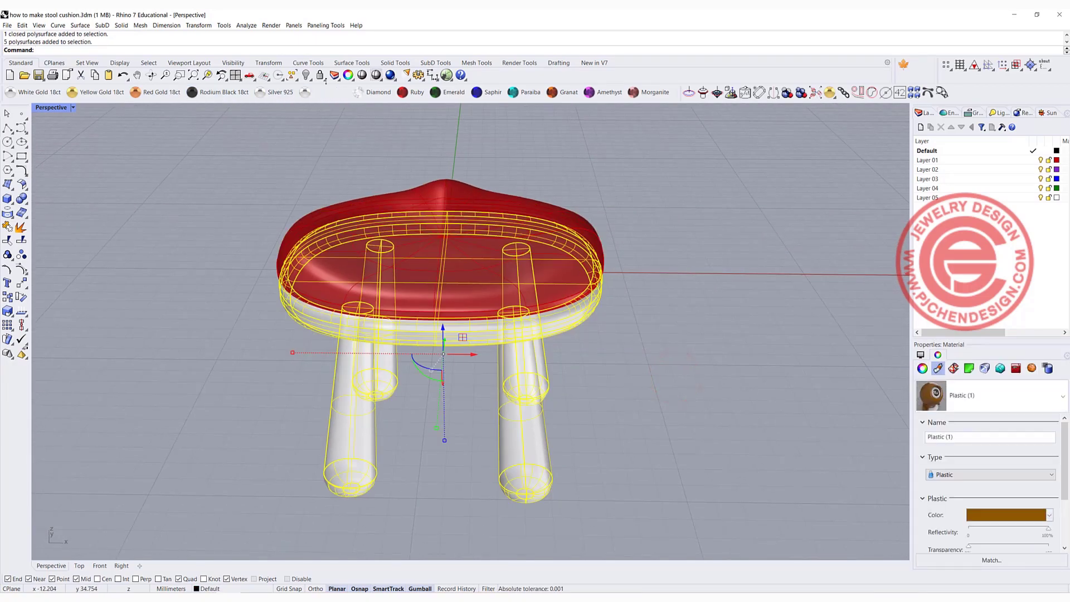
{"action": "left_click", "coordinate": [306, 74]}
Step: Explode the red cushion and hide every resulting surface except the dished top
{"action": "right_click_drag", "start_coordinate": [509, 251], "coordinate": [483, 251]}
{"action": "scroll", "coordinate": [461, 285], "scroll_direction": "up", "scroll_amount": 4}
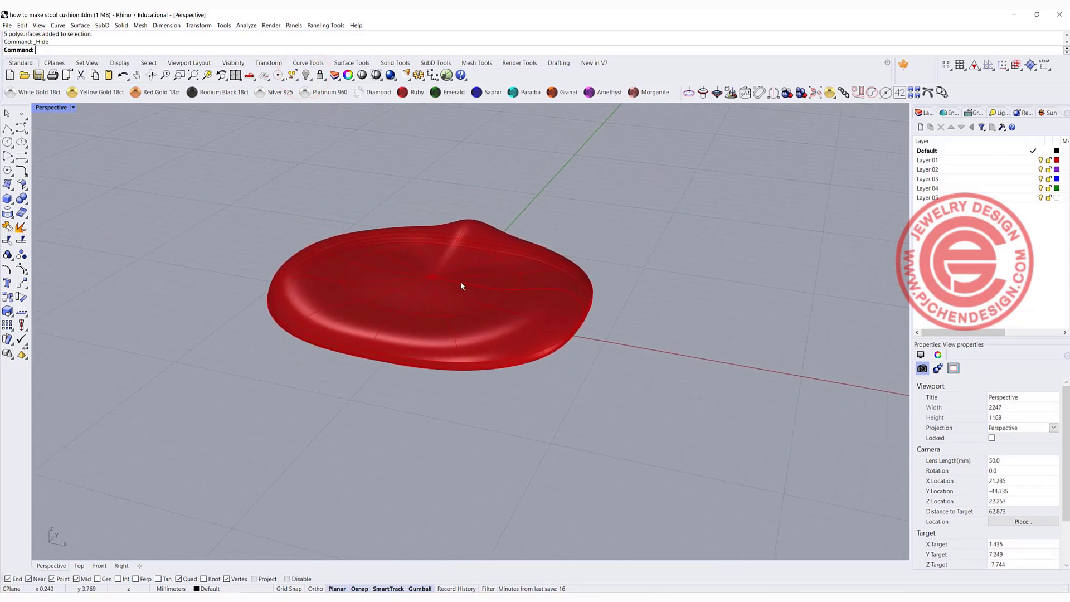
{"action": "scroll", "coordinate": [462, 284], "scroll_direction": "down", "scroll_amount": 2}
{"action": "right_click_drag", "start_coordinate": [571, 383], "coordinate": [470, 175]}
{"action": "left_click", "coordinate": [481, 197]}
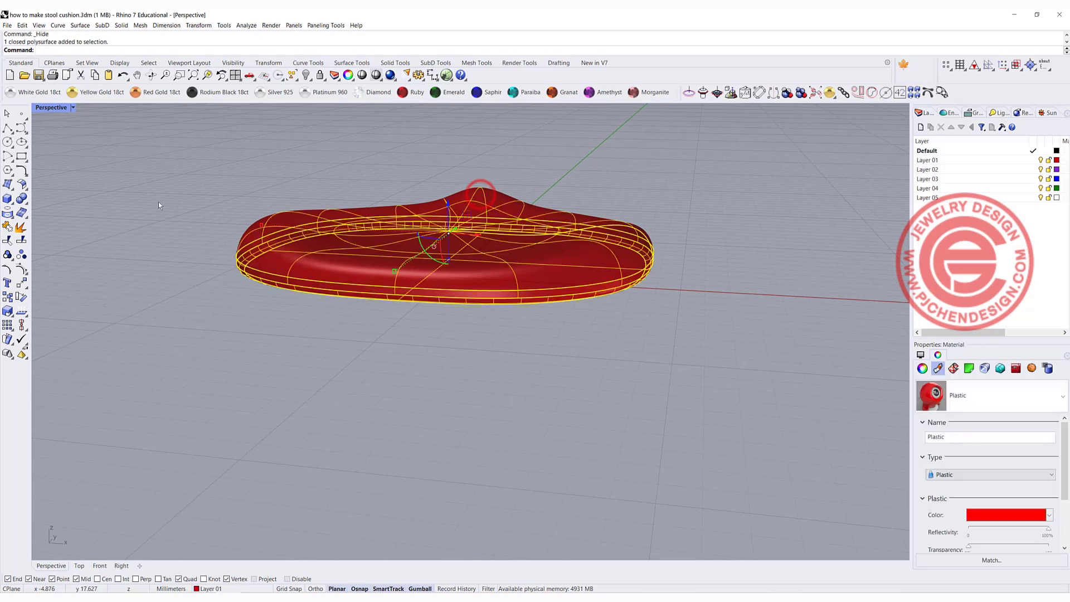
{"action": "left_click", "coordinate": [19, 226]}
{"action": "left_click", "coordinate": [501, 375]}
{"action": "left_click_drag", "start_coordinate": [649, 340], "coordinate": [360, 296]}
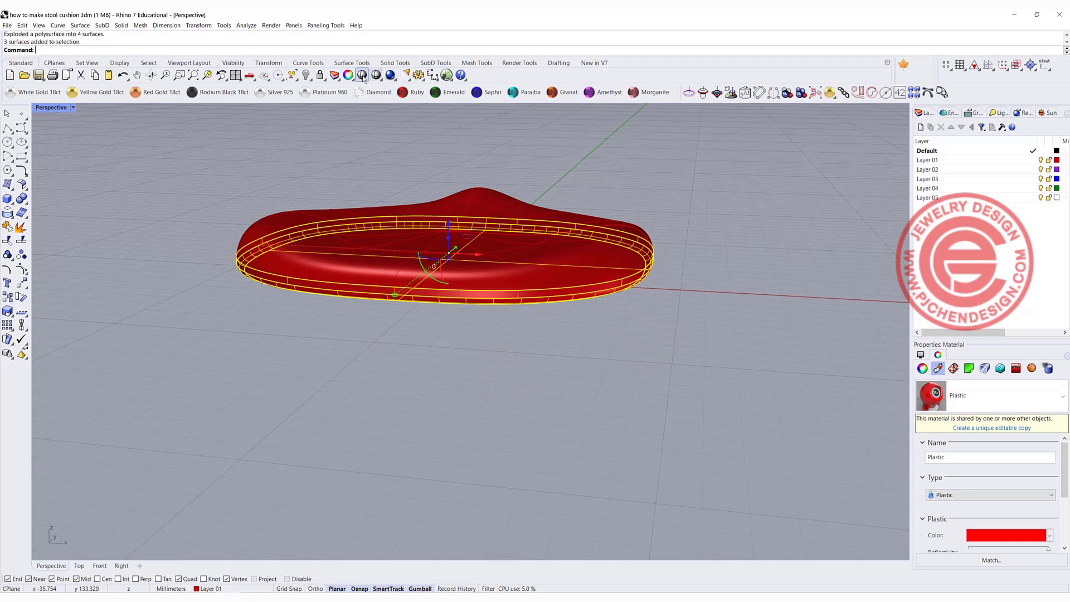
{"action": "left_click", "coordinate": [306, 75]}
{"action": "right_click_drag", "start_coordinate": [497, 273], "coordinate": [503, 309]}
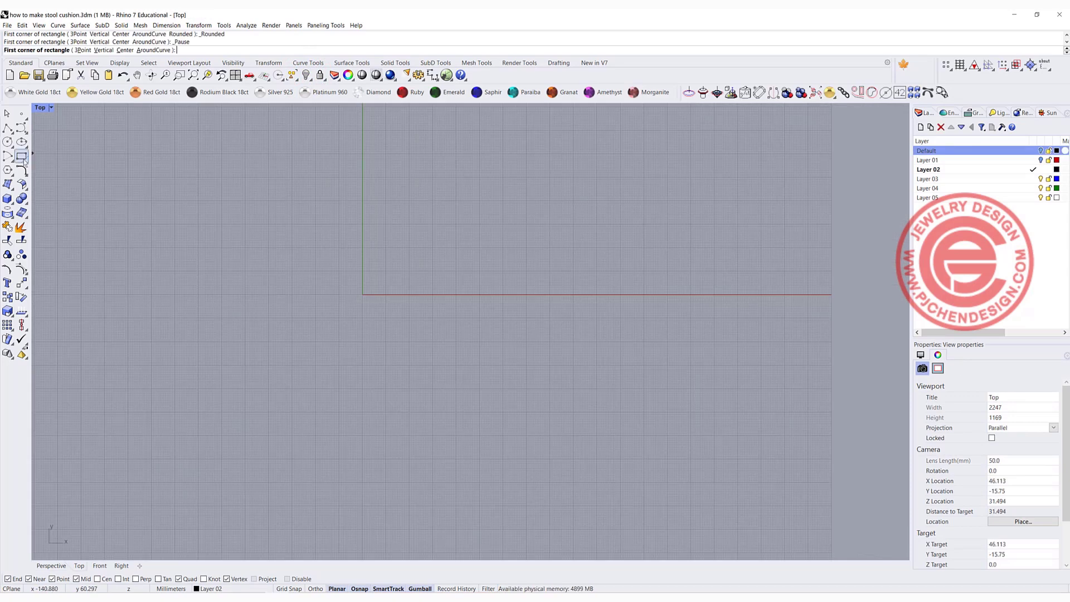
Step: Draw a conic-cornered rounded rectangle with its first corner at the origin (0)
{"action": "left_click", "coordinate": [24, 160]}
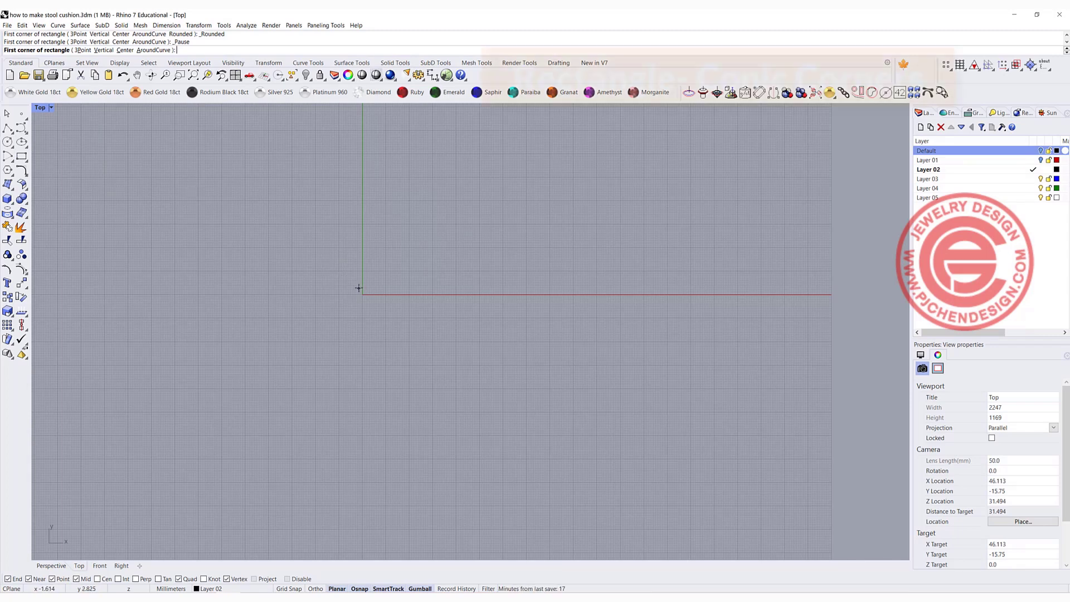
{"action": "key", "text": "Escape"}
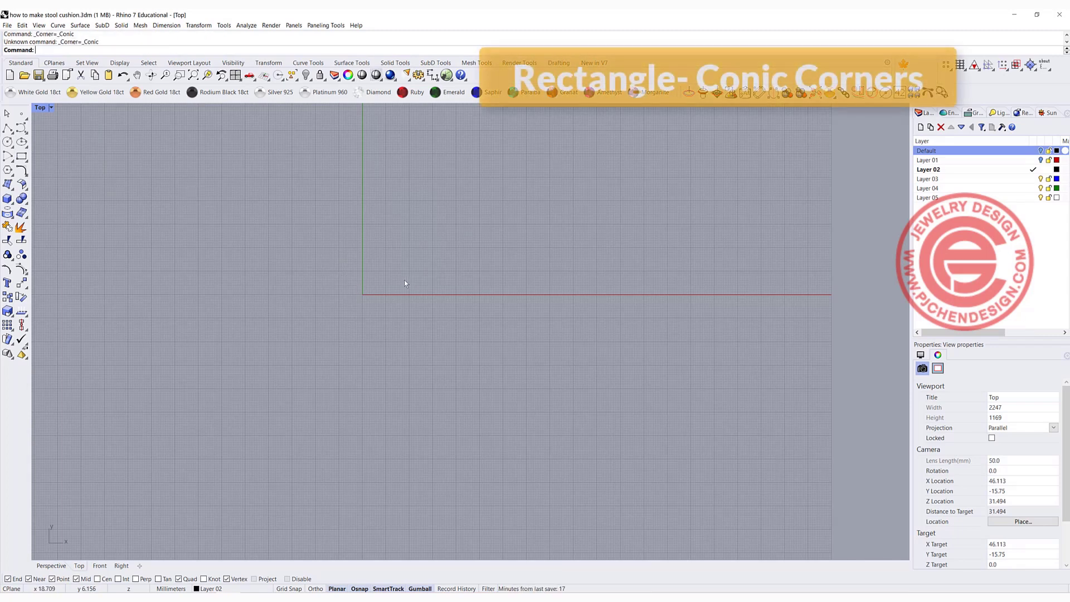
{"action": "left_click", "coordinate": [23, 160]}
{"action": "right_click", "coordinate": [92, 162]}
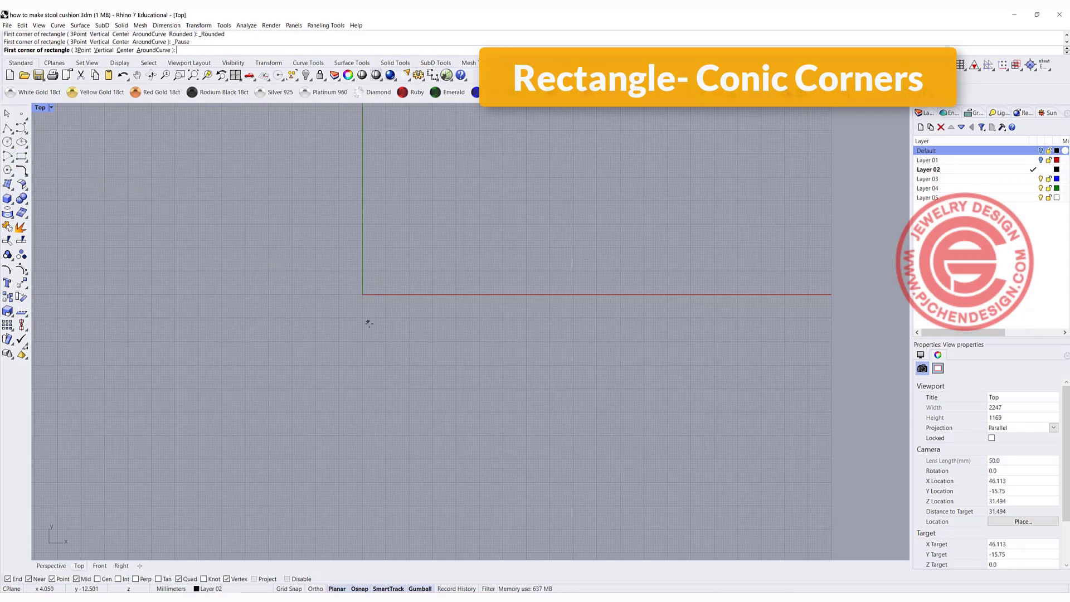
{"action": "type", "text": "0"}
{"action": "key", "text": "Return"}
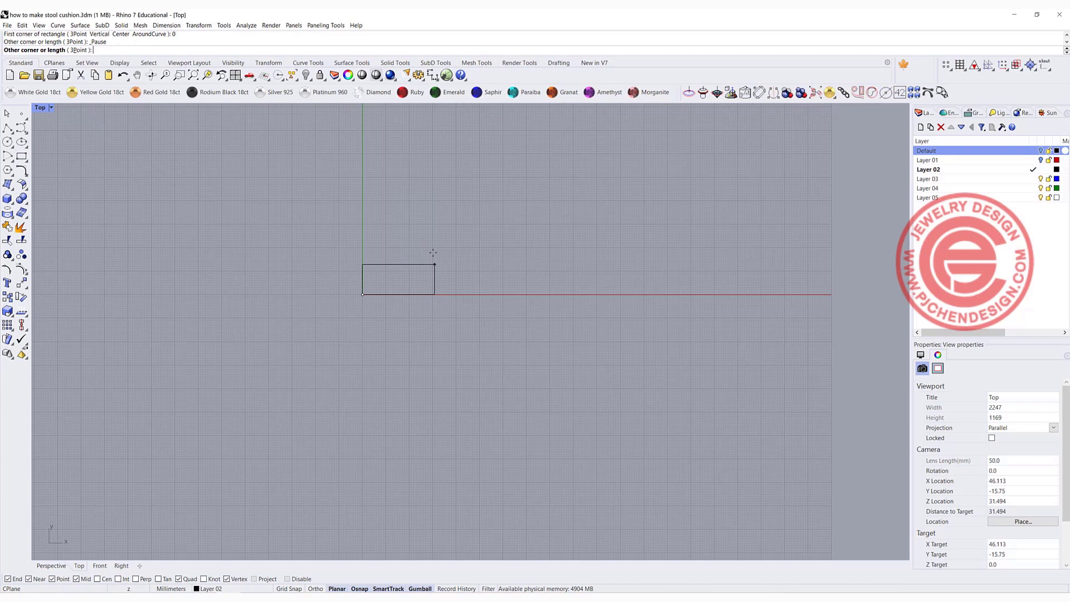
{"action": "left_click", "coordinate": [452, 218]}
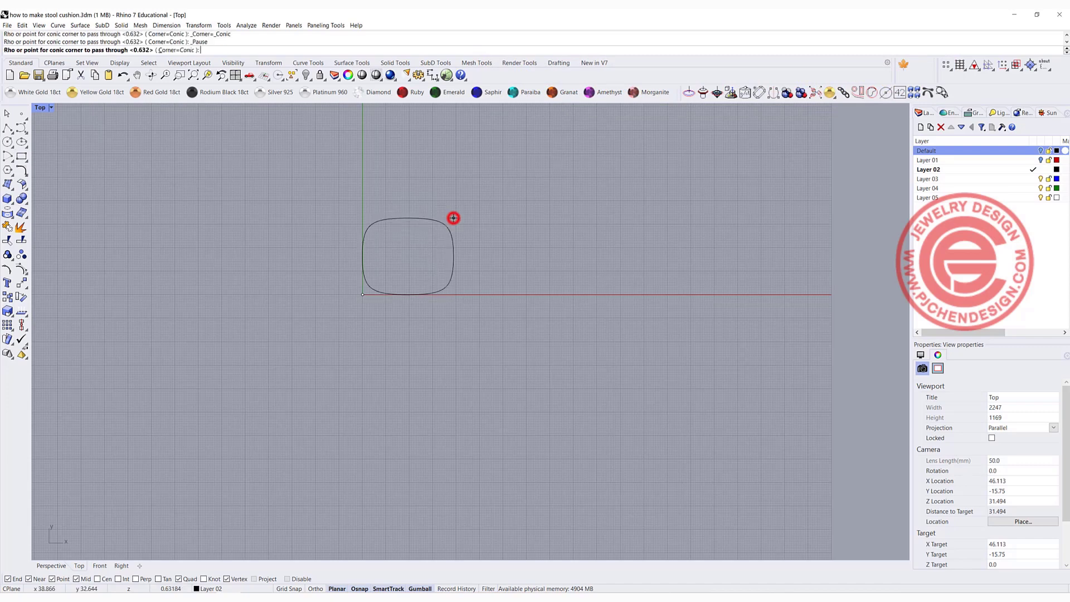
{"action": "left_click", "coordinate": [445, 227]}
Step: Centre the Top view on the new rounded rectangle and select it
{"action": "right_click_drag", "start_coordinate": [473, 269], "coordinate": [436, 271]}
{"action": "left_click", "coordinate": [417, 256]}
{"action": "scroll", "coordinate": [390, 256], "scroll_direction": "up", "scroll_amount": 3}
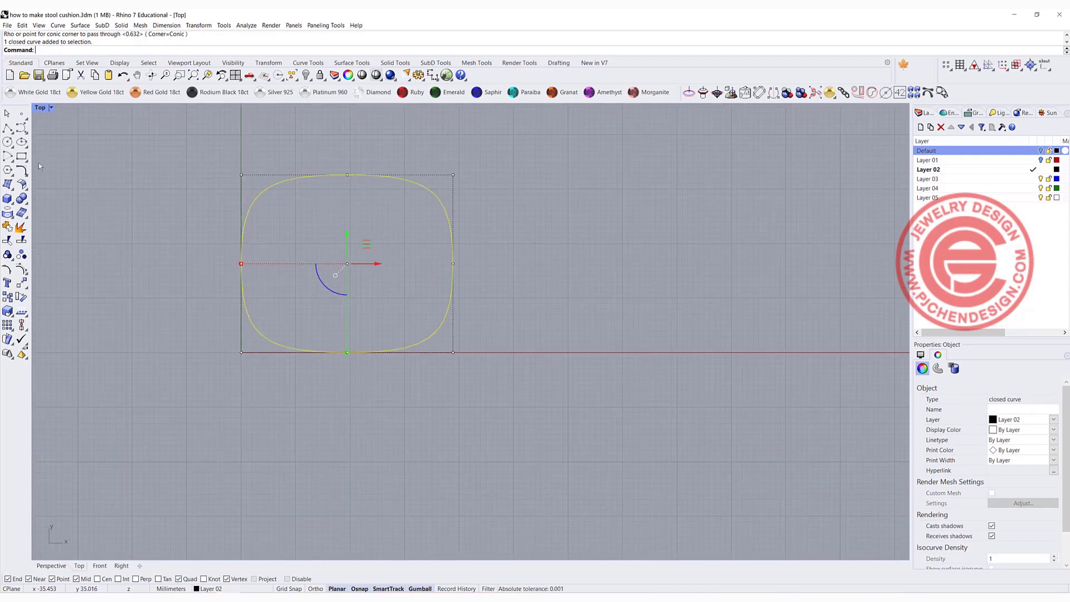
{"action": "left_click", "coordinate": [8, 186]}
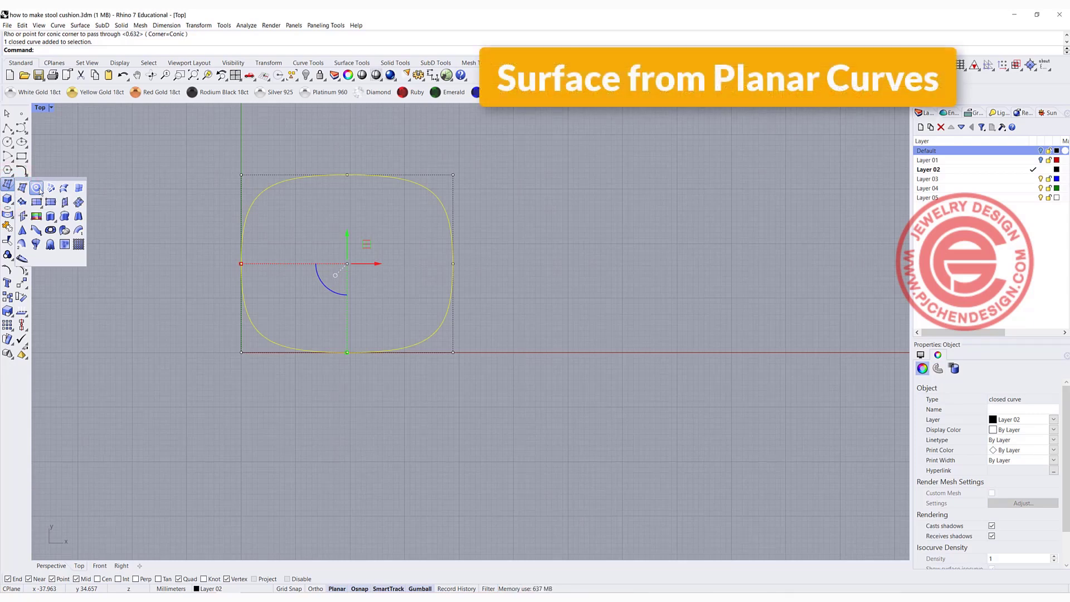
Step: Fill the rounded rectangle with a planar surface and turn on its control points
{"action": "left_click", "coordinate": [37, 189]}
{"action": "left_click", "coordinate": [500, 278]}
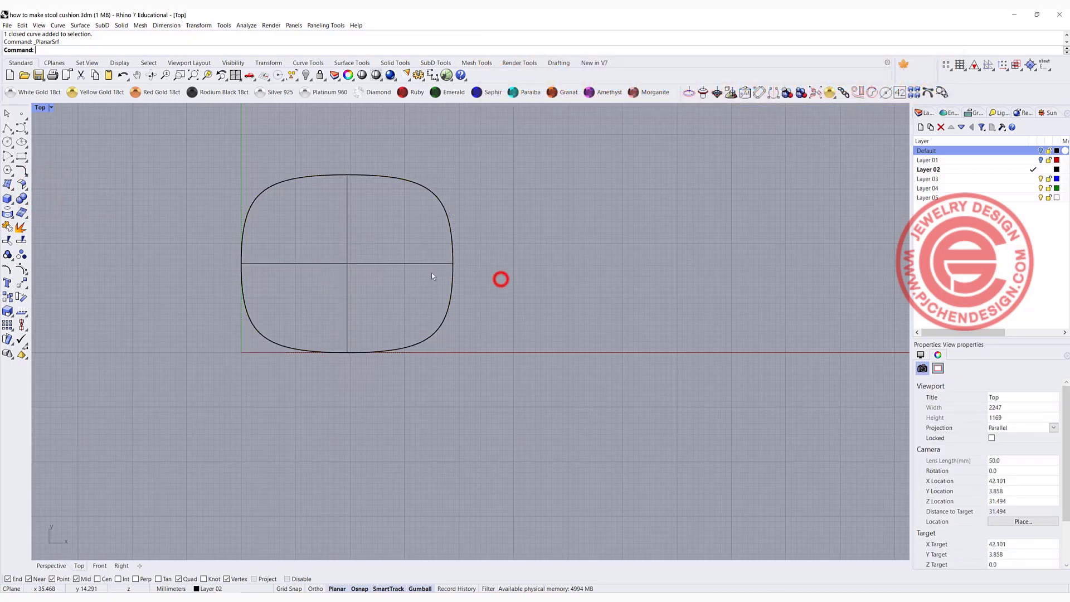
{"action": "left_click", "coordinate": [430, 263]}
{"action": "double_click", "coordinate": [40, 107]}
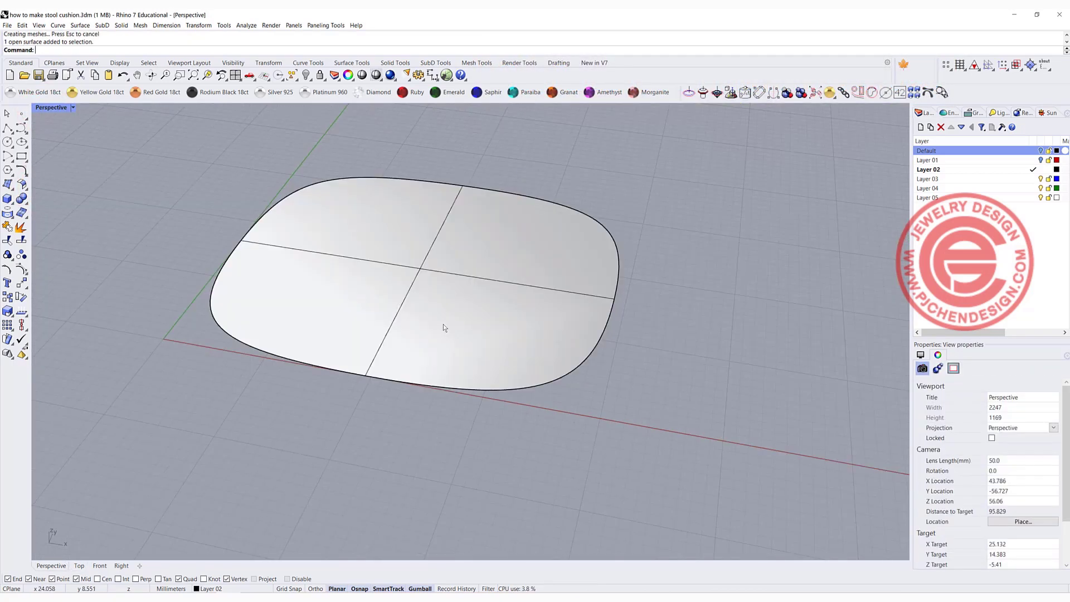
{"action": "left_click", "coordinate": [444, 327]}
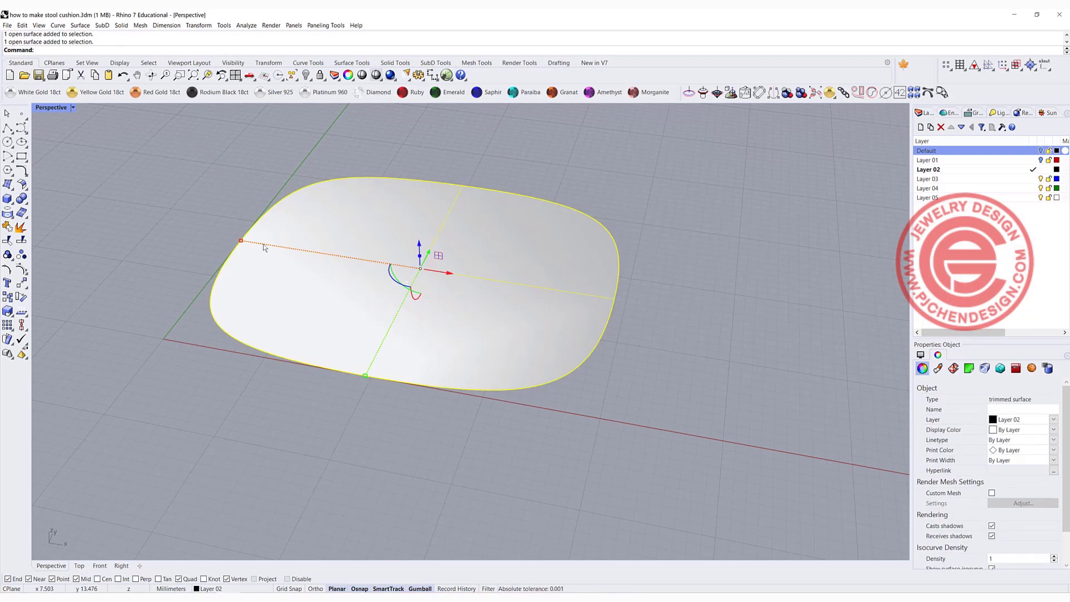
{"action": "mouse_move", "coordinate": [595, 347]}
{"action": "right_mouse_down"}
{"action": "mouse_move", "coordinate": [650, 327]}
{"action": "mouse_move", "coordinate": [612, 335]}
{"action": "right_mouse_up"}
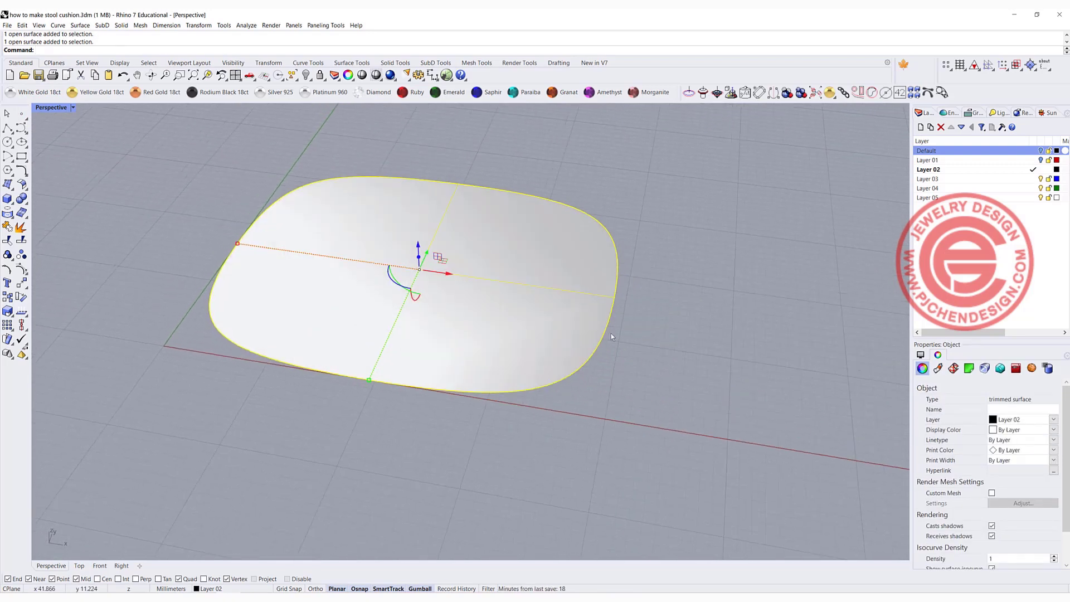
{"action": "left_click", "coordinate": [20, 269]}
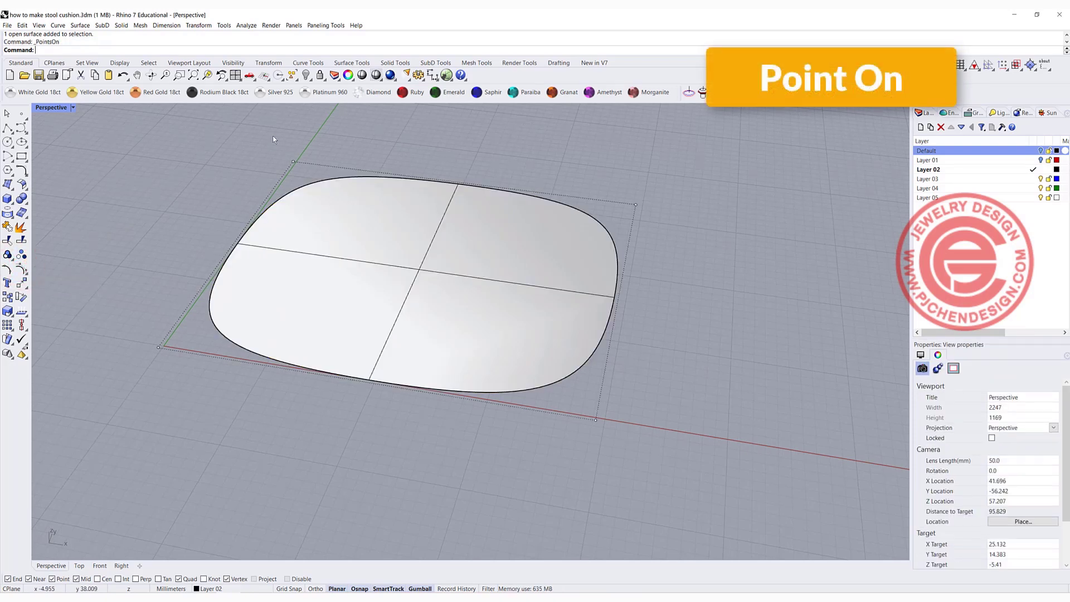
Step: Raise three corner control points as a test, then undo the move
{"action": "left_click_drag", "start_coordinate": [273, 140], "coordinate": [320, 186]}
{"action": "left_click_drag", "start_coordinate": [119, 301], "coordinate": [189, 374]}
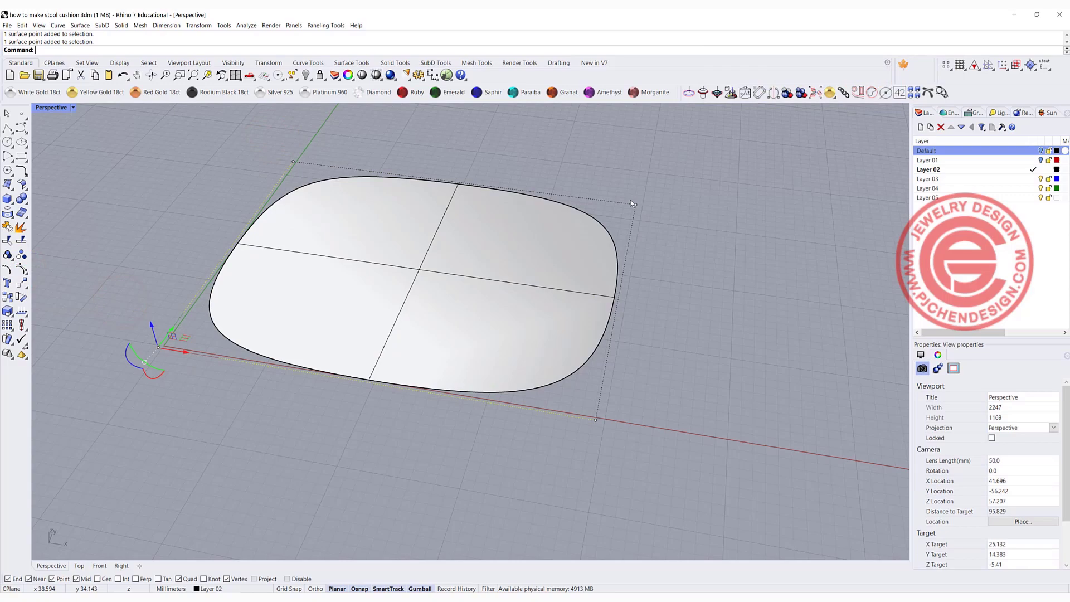
{"action": "left_click", "coordinate": [633, 204]}
{"action": "right_click_drag", "start_coordinate": [674, 288], "coordinate": [686, 252]}
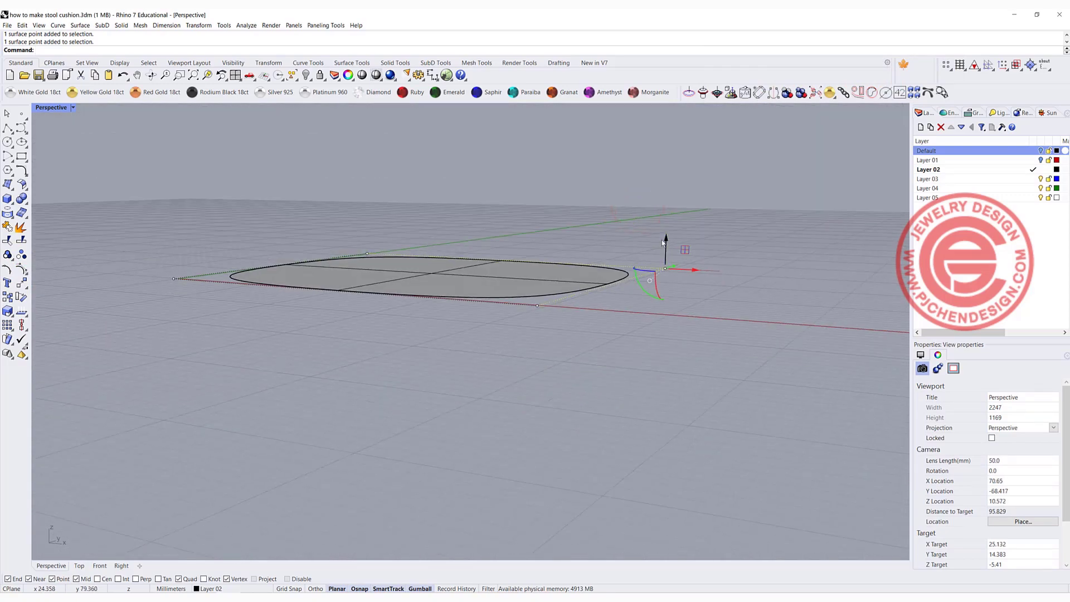
{"action": "left_click_drag", "start_coordinate": [662, 242], "coordinate": [663, 183]}
{"action": "left_click", "coordinate": [645, 347]}
{"action": "mouse_move", "coordinate": [448, 323]}
{"action": "right_mouse_down"}
{"action": "mouse_move", "coordinate": [495, 362]}
{"action": "mouse_move", "coordinate": [461, 337]}
{"action": "right_mouse_up"}
{"action": "key", "text": "ctrl+z"}
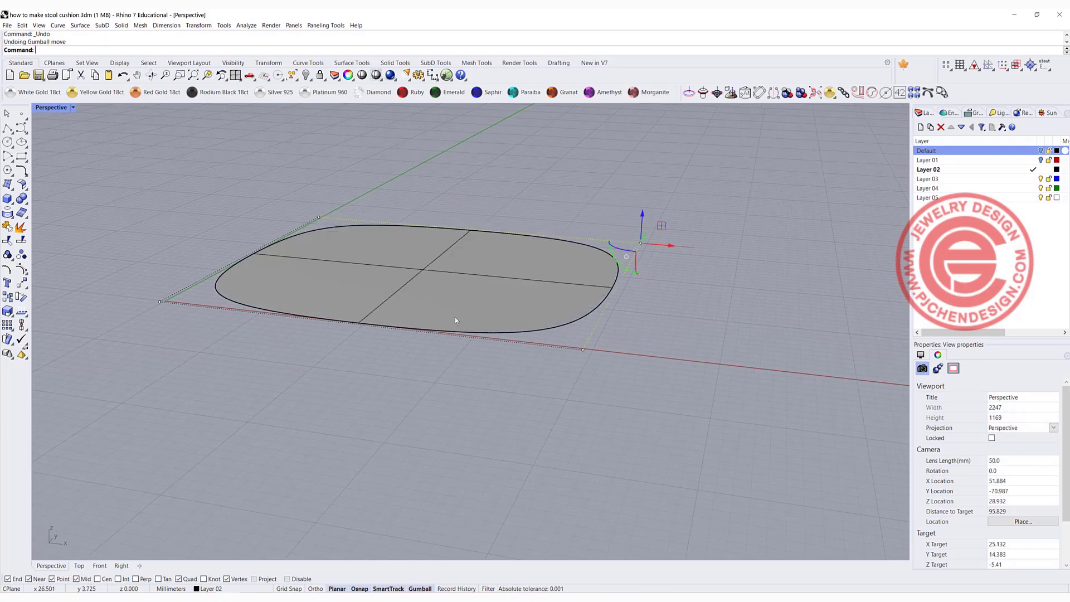
{"action": "right_click_drag", "start_coordinate": [630, 306], "coordinate": [497, 287]}
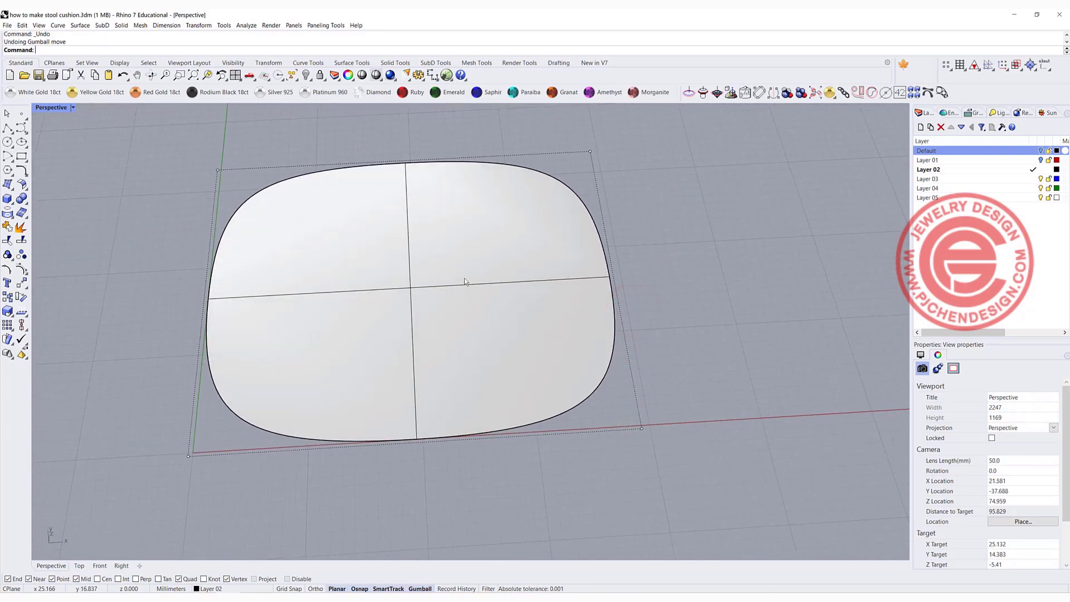
Step: Rebuild the planar surface (Re) with 10 × 10 control points at degree 3
{"action": "left_click", "coordinate": [434, 260]}
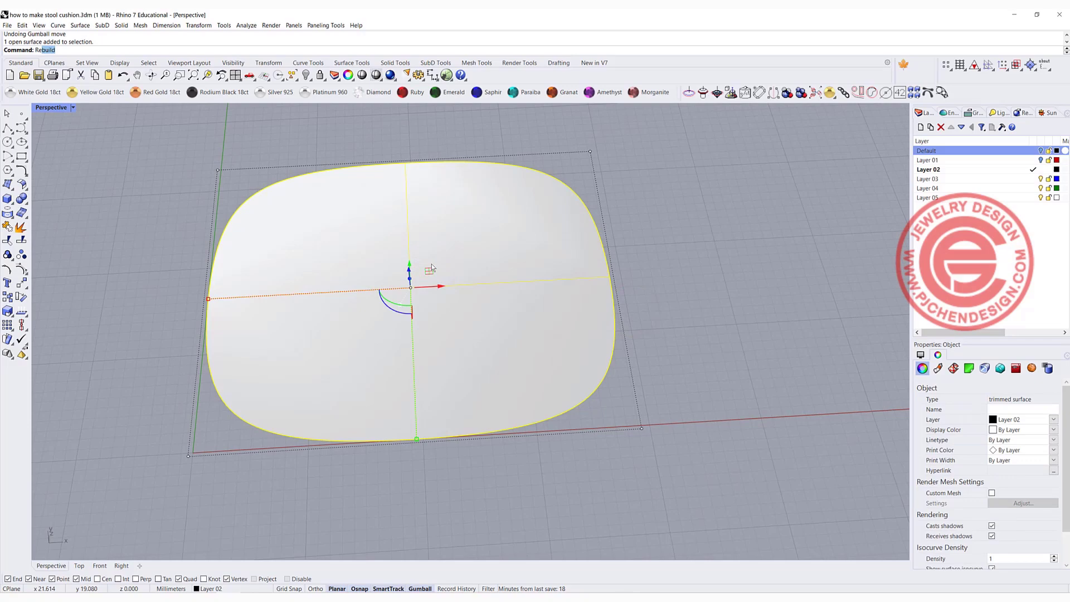
{"action": "type", "text": "Re"}
{"action": "key", "text": "Return"}
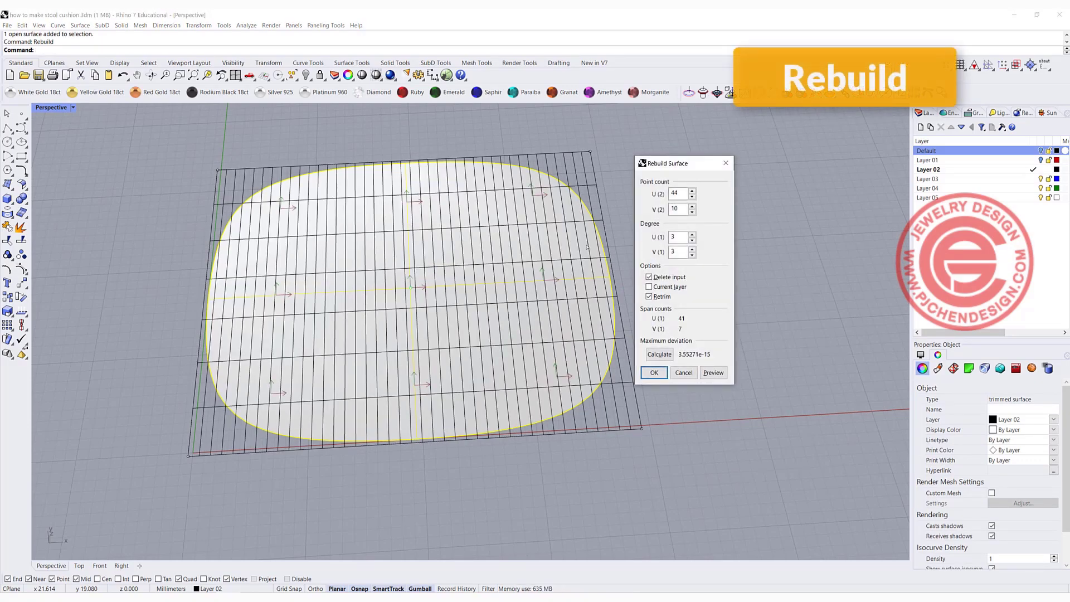
{"action": "type", "text": "10"}
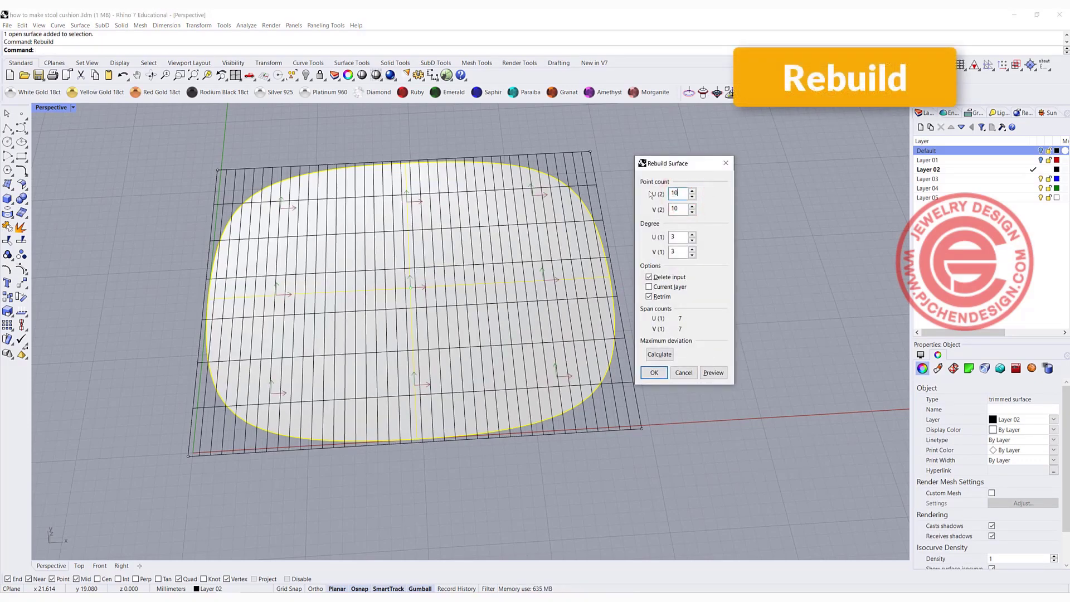
{"action": "left_click", "coordinate": [680, 208]}
{"action": "left_click", "coordinate": [680, 208]}
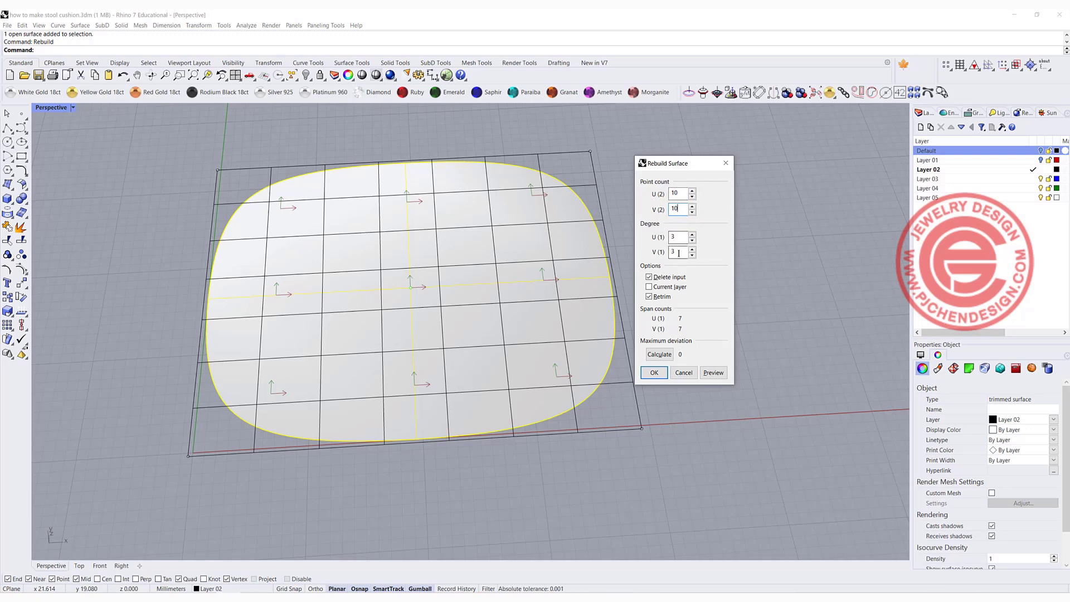
Step: Apply the 10 × 10 rebuild and orbit around the rebuilt surface
{"action": "left_click", "coordinate": [653, 373]}
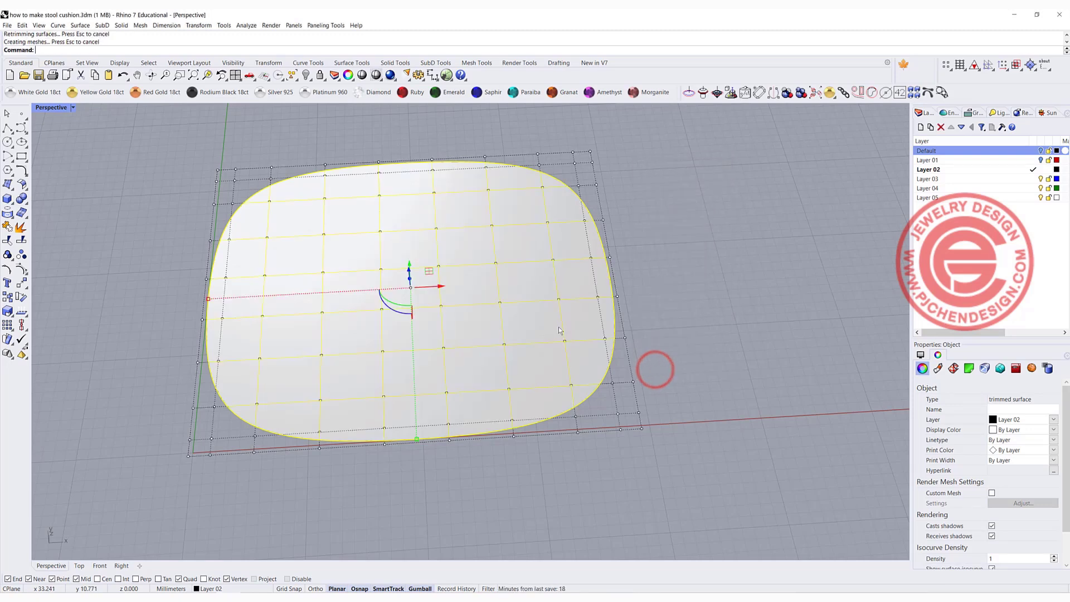
{"action": "right_click_drag", "start_coordinate": [140, 237], "coordinate": [91, 245]}
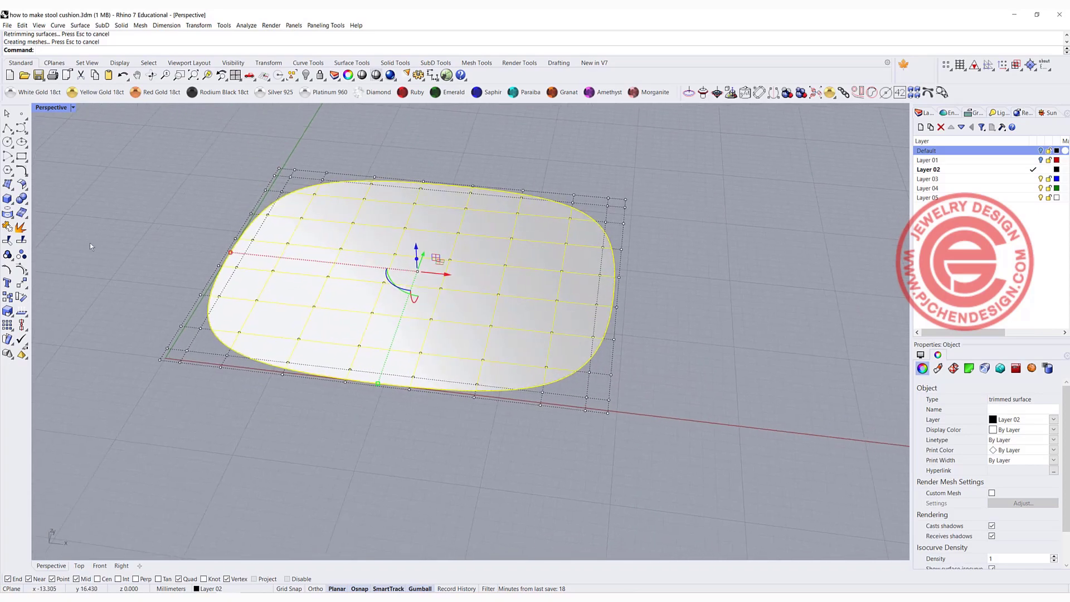
{"action": "right_click_drag", "start_coordinate": [406, 239], "coordinate": [400, 251]}
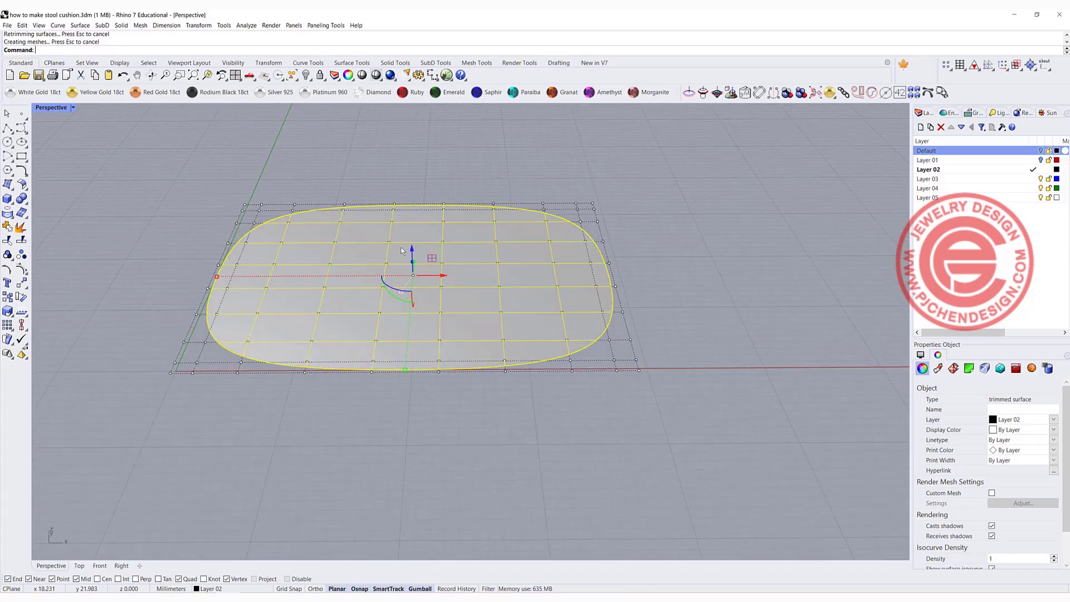
Step: Raise one control point near the back edge to form a bump
{"action": "left_click", "coordinate": [389, 242]}
{"action": "left_click_drag", "start_coordinate": [388, 215], "coordinate": [388, 187]}
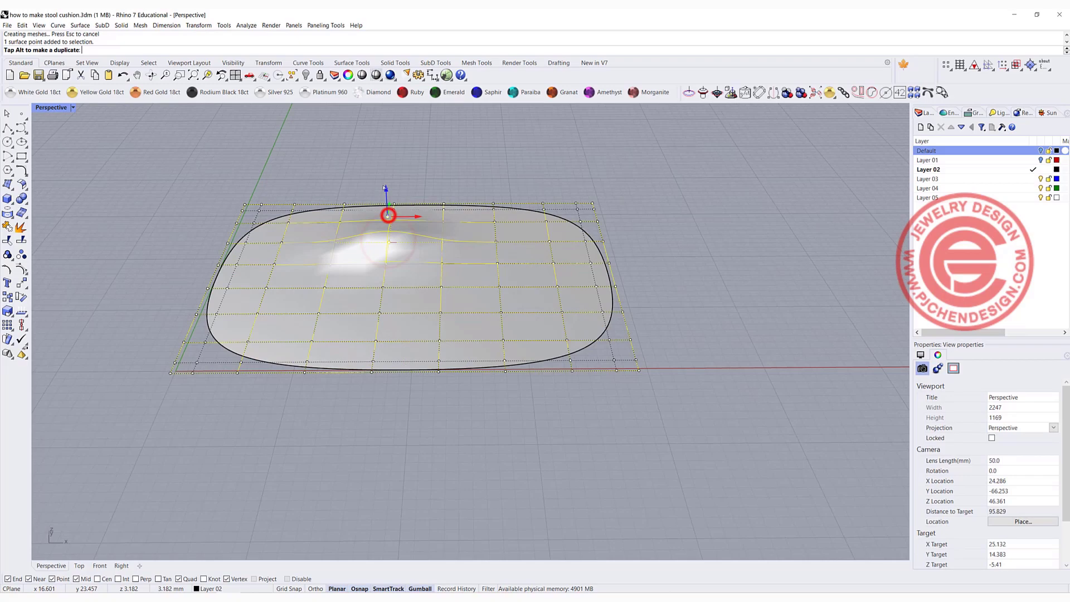
{"action": "left_click", "coordinate": [664, 250]}
{"action": "scroll", "coordinate": [435, 279], "scroll_direction": "down", "scroll_amount": 4}
{"action": "right_click_drag", "start_coordinate": [434, 268], "coordinate": [394, 222]}
{"action": "scroll", "coordinate": [434, 290], "scroll_direction": "up", "scroll_amount": 4}
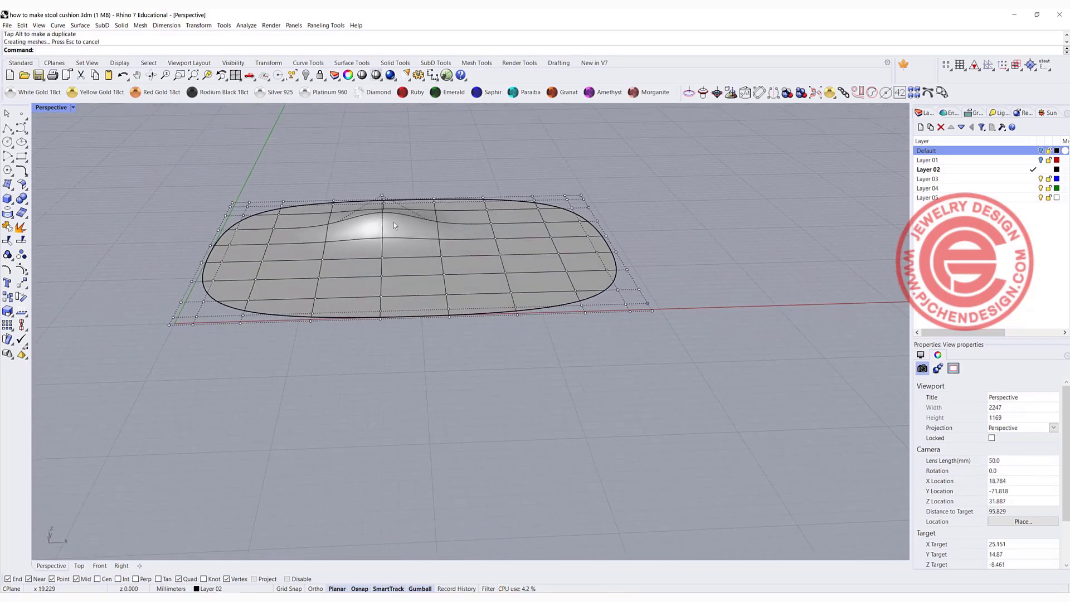
{"action": "right_click_drag", "start_coordinate": [459, 251], "coordinate": [405, 218]}
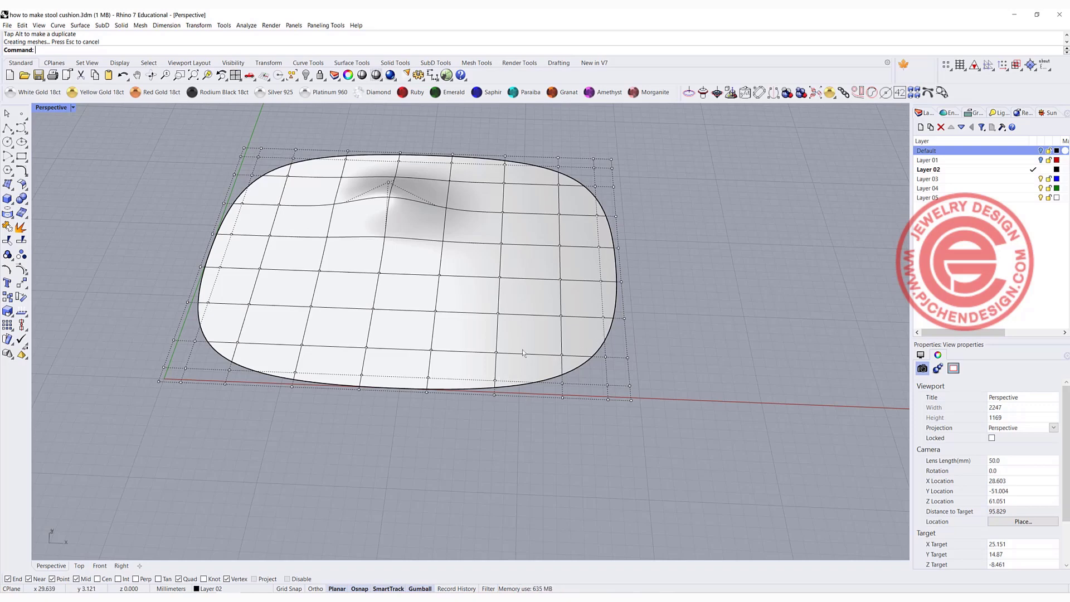
Step: Select the outer rows of control points in Top view and raise them in Front view
{"action": "left_click_drag", "start_coordinate": [581, 118], "coordinate": [722, 456]}
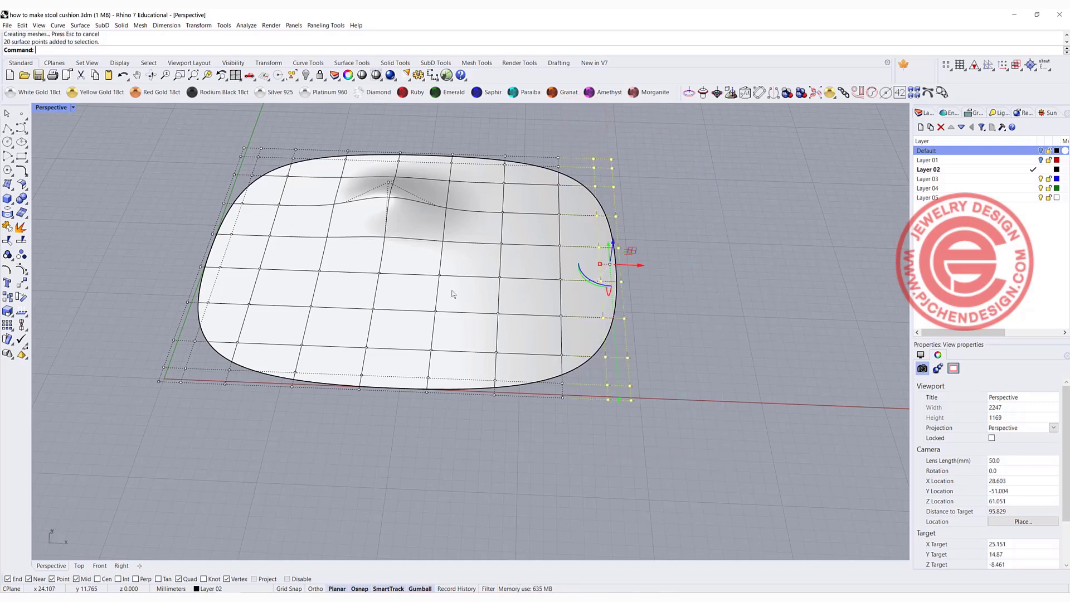
{"action": "double_click", "coordinate": [49, 108]}
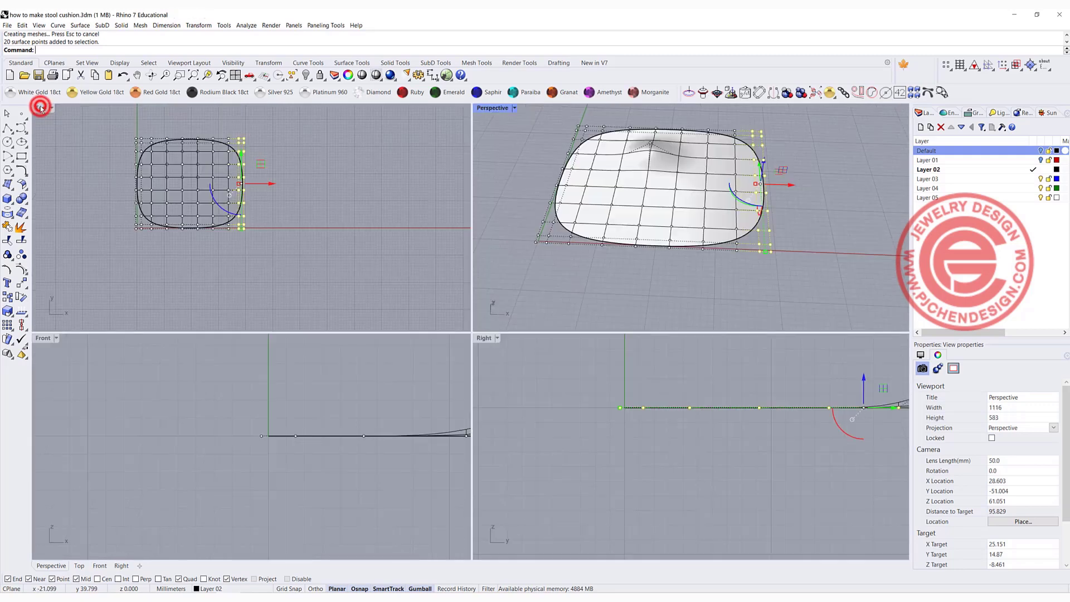
{"action": "left_click_drag", "start_coordinate": [112, 123], "coordinate": [293, 159]}
{"action": "left_click_drag", "start_coordinate": [86, 214], "coordinate": [317, 259], "text": "shift"}
{"action": "scroll", "coordinate": [370, 418], "scroll_direction": "down", "scroll_amount": 10}
{"action": "right_click_drag", "start_coordinate": [401, 400], "coordinate": [304, 397]}
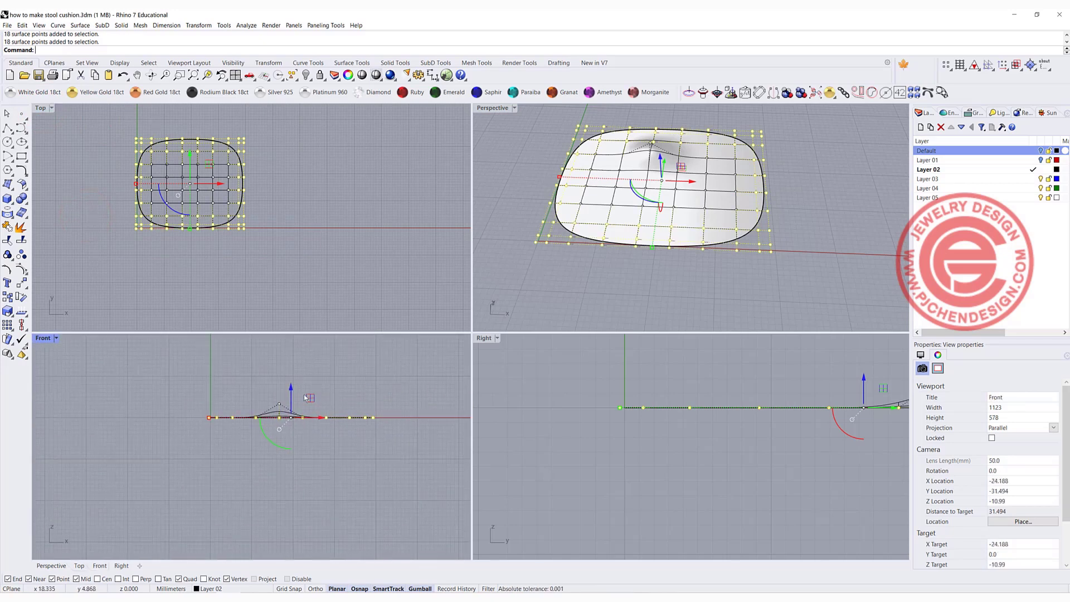
{"action": "left_click_drag", "start_coordinate": [294, 394], "coordinate": [292, 377]}
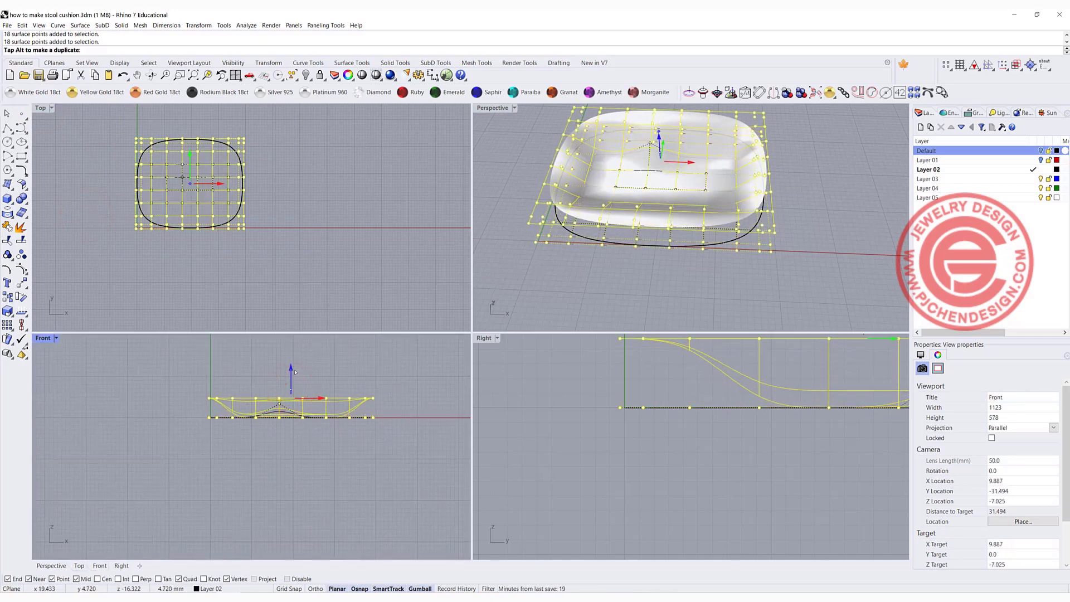
{"action": "left_click", "coordinate": [360, 372]}
Step: Select the rim control points on all four sides and move them to deepen the dish
{"action": "scroll", "coordinate": [786, 223], "scroll_direction": "up", "scroll_amount": 7}
{"action": "mouse_move", "coordinate": [785, 223]}
{"action": "right_mouse_down"}
{"action": "mouse_move", "coordinate": [747, 215]}
{"action": "mouse_move", "coordinate": [794, 224]}
{"action": "right_mouse_up"}
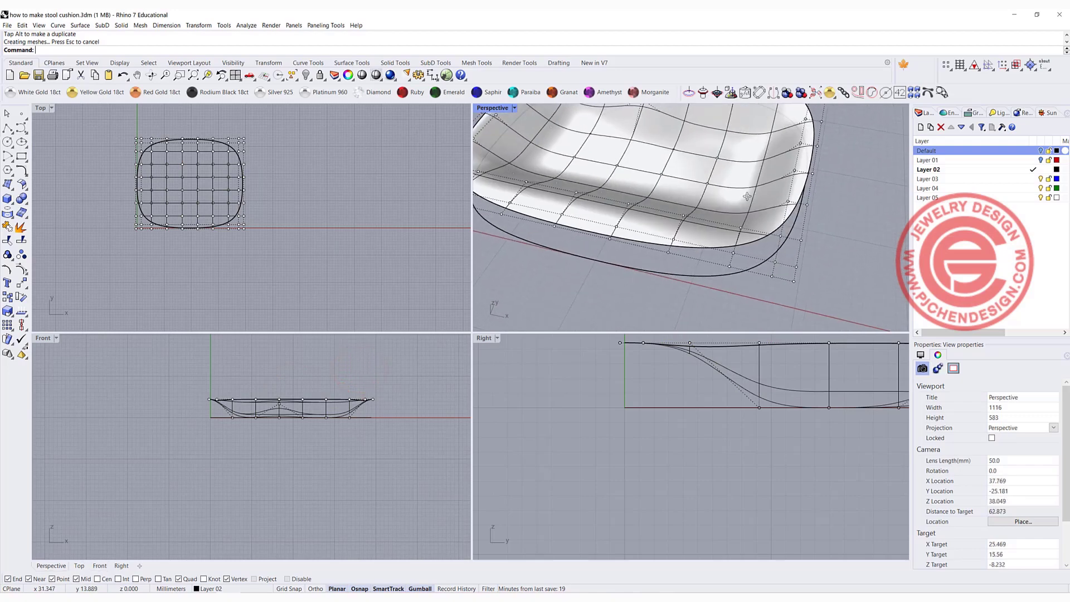
{"action": "scroll", "coordinate": [794, 224], "scroll_direction": "down", "scroll_amount": 8}
{"action": "scroll", "coordinate": [724, 190], "scroll_direction": "up", "scroll_amount": 4}
{"action": "right_click_drag", "start_coordinate": [710, 194], "coordinate": [730, 175]}
{"action": "left_click_drag", "start_coordinate": [242, 125], "coordinate": [292, 288]}
{"action": "left_click_drag", "start_coordinate": [271, 136], "coordinate": [289, 139], "text": "shift"}
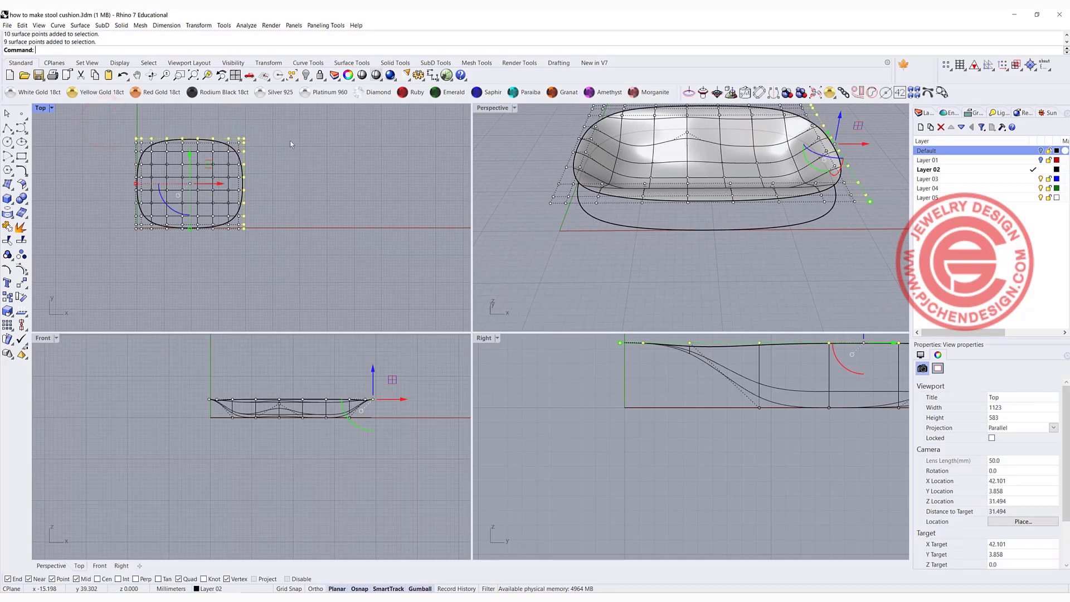
{"action": "left_click_drag", "start_coordinate": [103, 123], "coordinate": [133, 245], "text": "shift"}
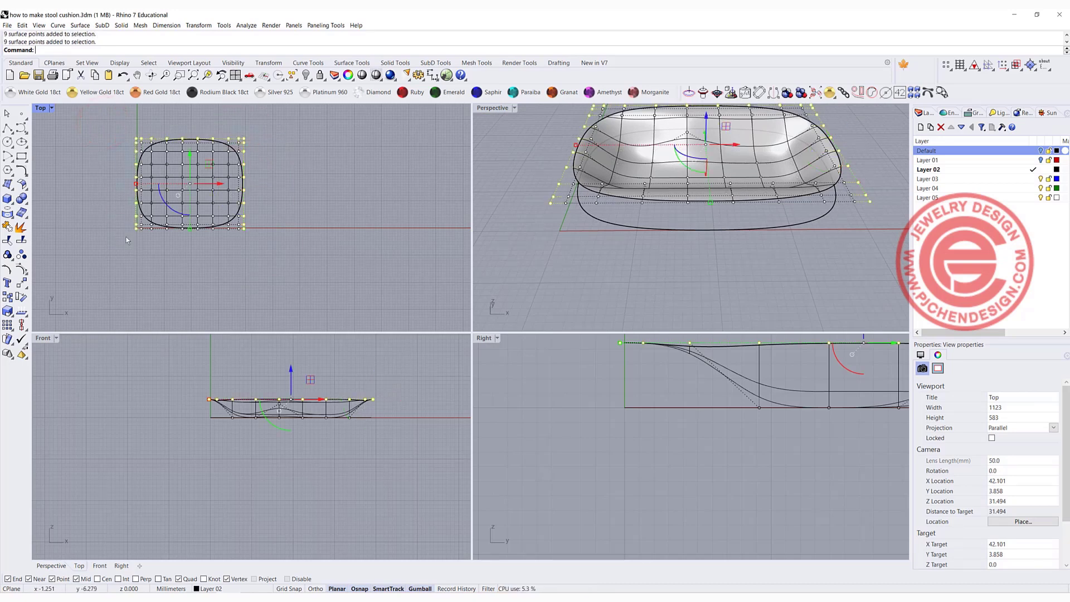
{"action": "left_click_drag", "start_coordinate": [228, 249], "coordinate": [332, 269], "text": "shift"}
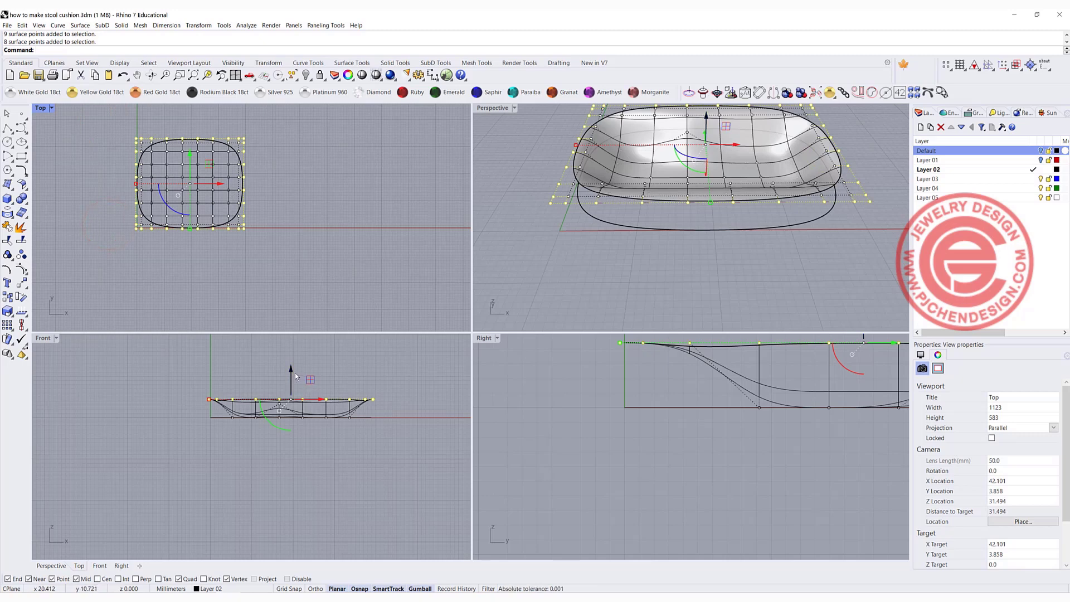
{"action": "mouse_move", "coordinate": [292, 373]}
{"action": "left_mouse_down"}
{"action": "mouse_move", "coordinate": [292, 363]}
{"action": "mouse_move", "coordinate": [292, 391]}
{"action": "left_mouse_up"}
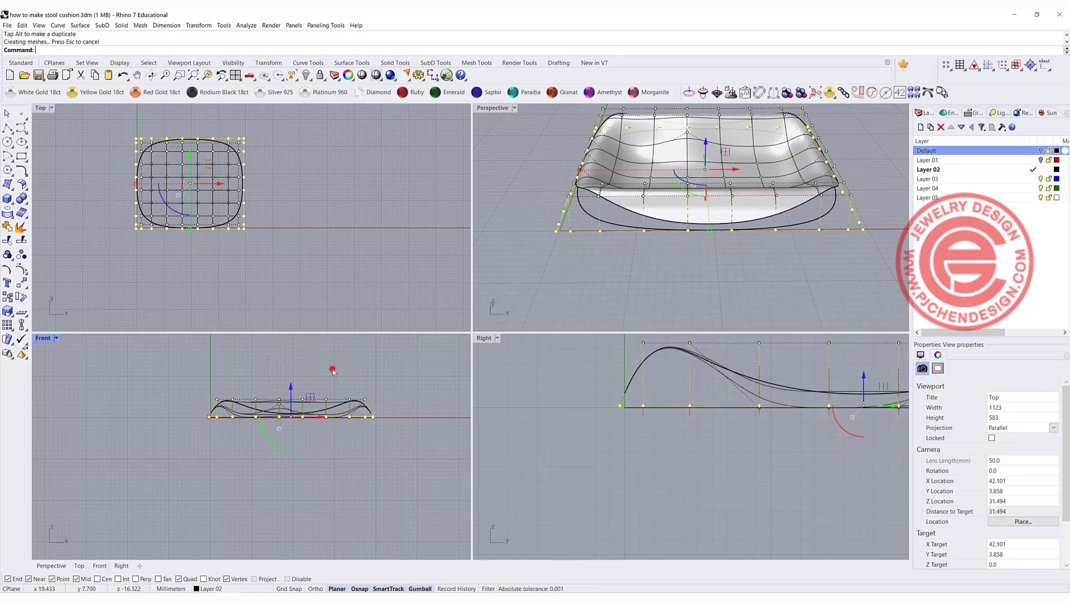
{"action": "left_click", "coordinate": [333, 370]}
Step: Maximize the Perspective view and orbit to inspect the dished tray shape
{"action": "right_click_drag", "start_coordinate": [717, 196], "coordinate": [734, 249]}
{"action": "scroll", "coordinate": [162, 198], "scroll_direction": "up", "scroll_amount": 4}
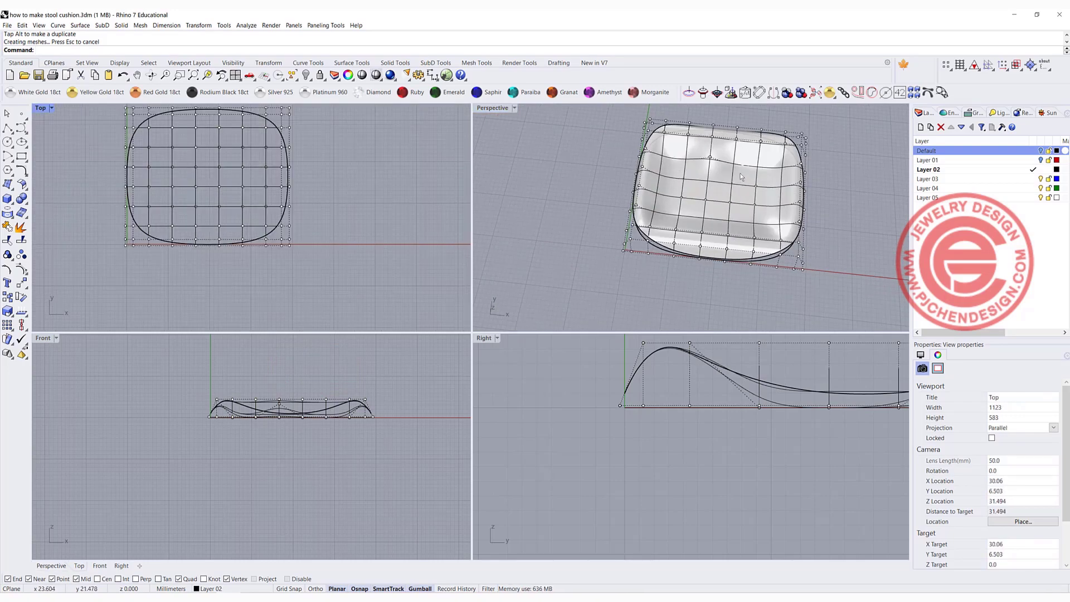
{"action": "double_click", "coordinate": [491, 109]}
{"action": "right_click_drag", "start_coordinate": [499, 254], "coordinate": [494, 187]}
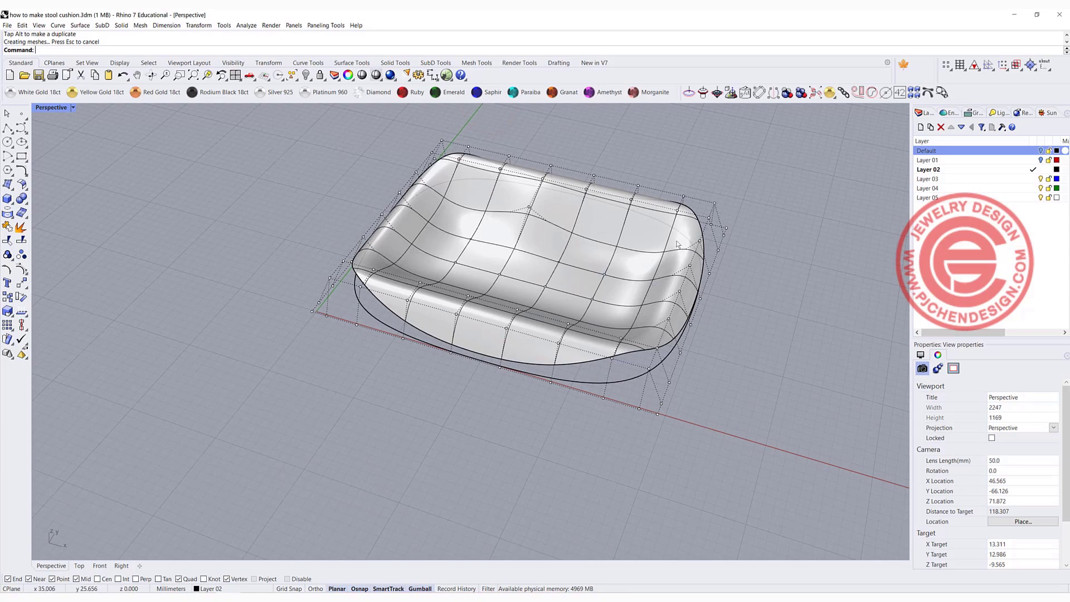
{"action": "right_click_drag", "start_coordinate": [489, 379], "coordinate": [602, 376]}
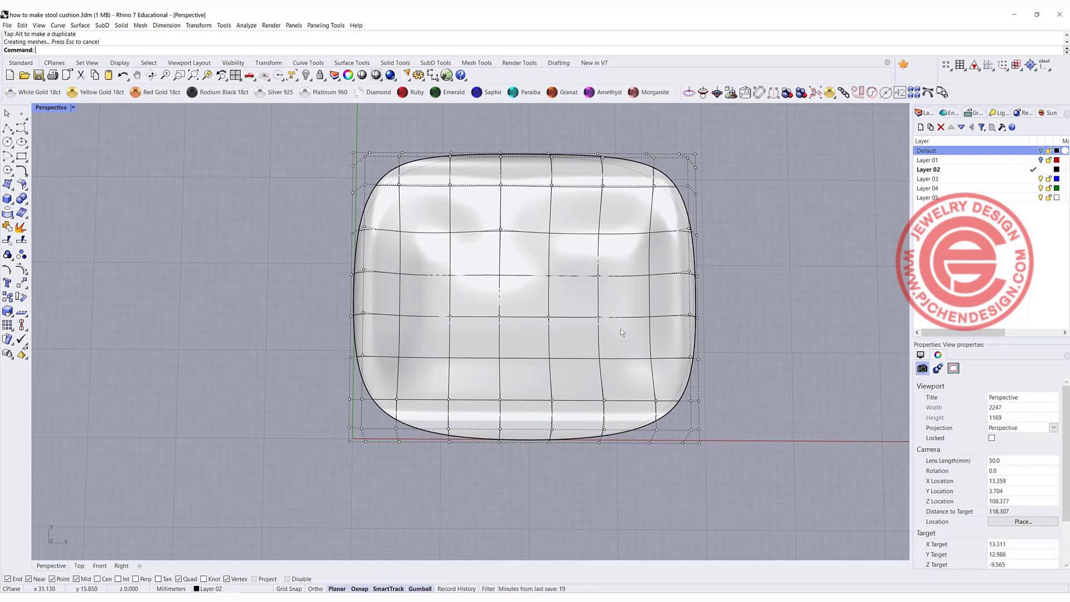
Step: Turn on Layer 01 to show the red stool beside the dished surface
{"action": "scroll", "coordinate": [590, 242], "scroll_direction": "down", "scroll_amount": 6}
{"action": "right_click_drag", "start_coordinate": [574, 266], "coordinate": [525, 220]}
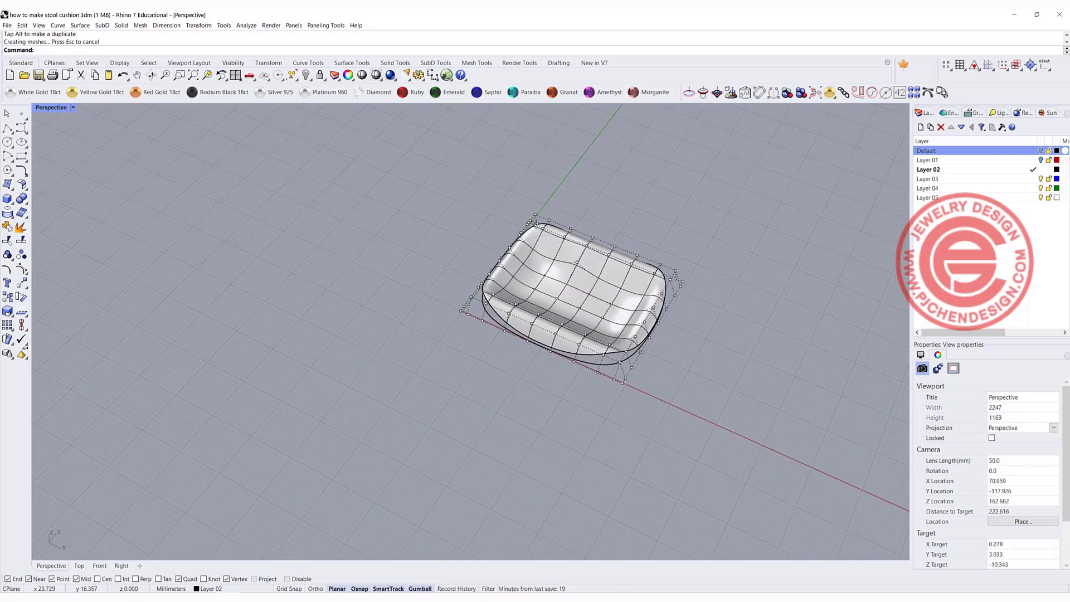
{"action": "left_click", "coordinate": [1041, 160]}
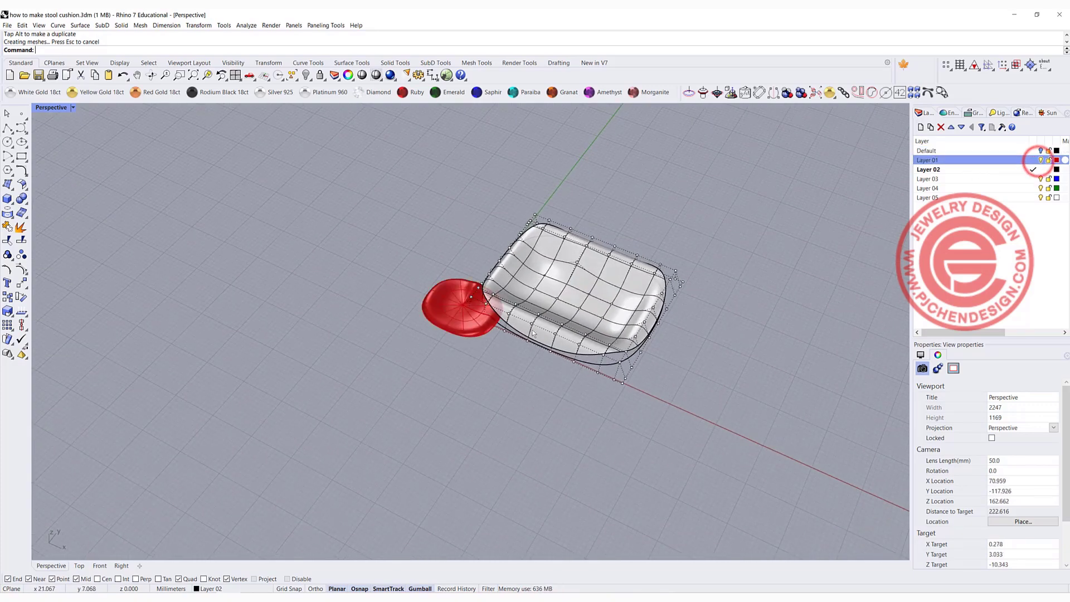
{"action": "right_click_drag", "start_coordinate": [429, 309], "coordinate": [437, 280]}
{"action": "scroll", "coordinate": [478, 284], "scroll_direction": "up", "scroll_amount": 8}
{"action": "scroll", "coordinate": [478, 283], "scroll_direction": "up", "scroll_amount": 3}
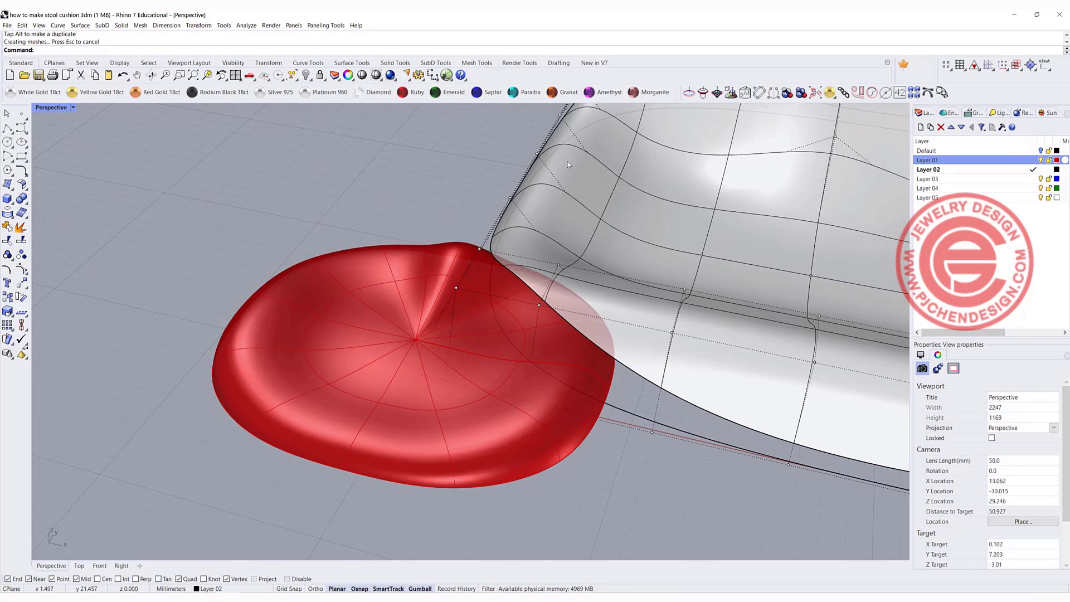
{"action": "scroll", "coordinate": [384, 292], "scroll_direction": "down", "scroll_amount": 4}
{"action": "right_click_drag", "start_coordinate": [383, 291], "coordinate": [446, 336]}
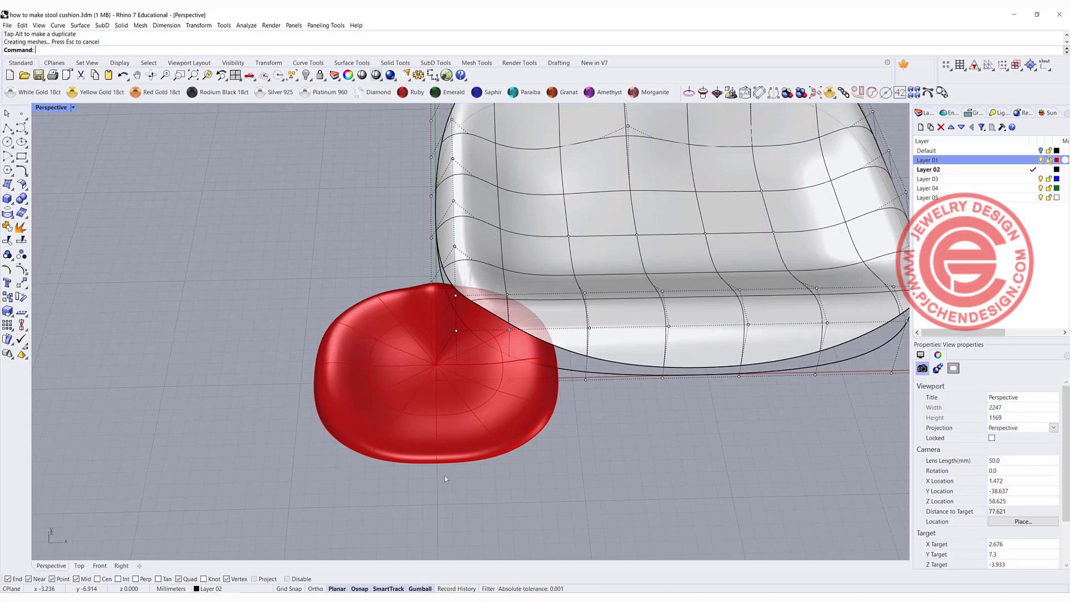
Step: Window-select the cushion surface and outline curve, then clear the selection
{"action": "scroll", "coordinate": [262, 320], "scroll_direction": "down", "scroll_amount": 7}
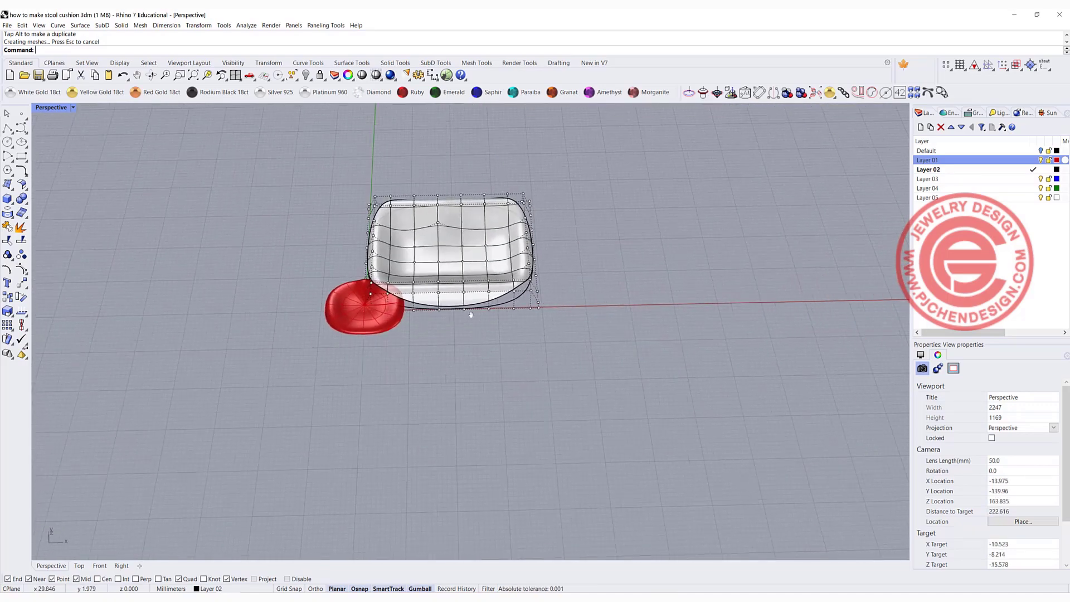
{"action": "left_click_drag", "start_coordinate": [563, 324], "coordinate": [426, 186]}
{"action": "left_click", "coordinate": [518, 308]}
Step: Delete the reshaped cushion surface and hide the red stool's Layer 01
{"action": "left_click", "coordinate": [454, 272]}
{"action": "key", "text": "Delete"}
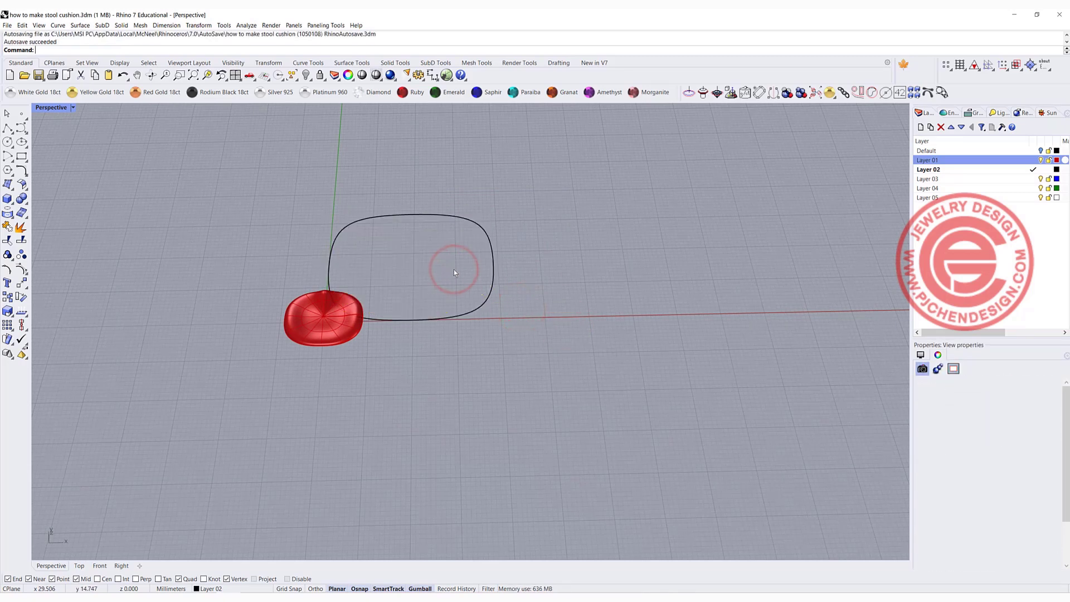
{"action": "left_click", "coordinate": [1040, 160]}
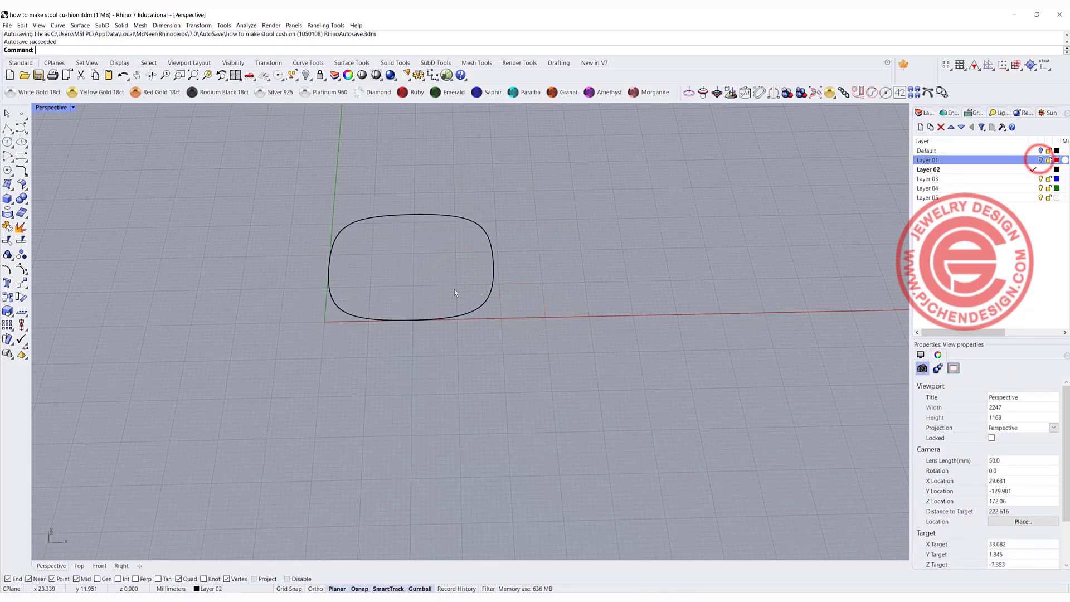
Step: Centre the rounded outline curve on the origin (0) with Align centers
{"action": "double_click", "coordinate": [59, 108]}
{"action": "scroll", "coordinate": [200, 163], "scroll_direction": "down", "scroll_amount": 4}
{"action": "right_click_drag", "start_coordinate": [202, 164], "coordinate": [300, 178]}
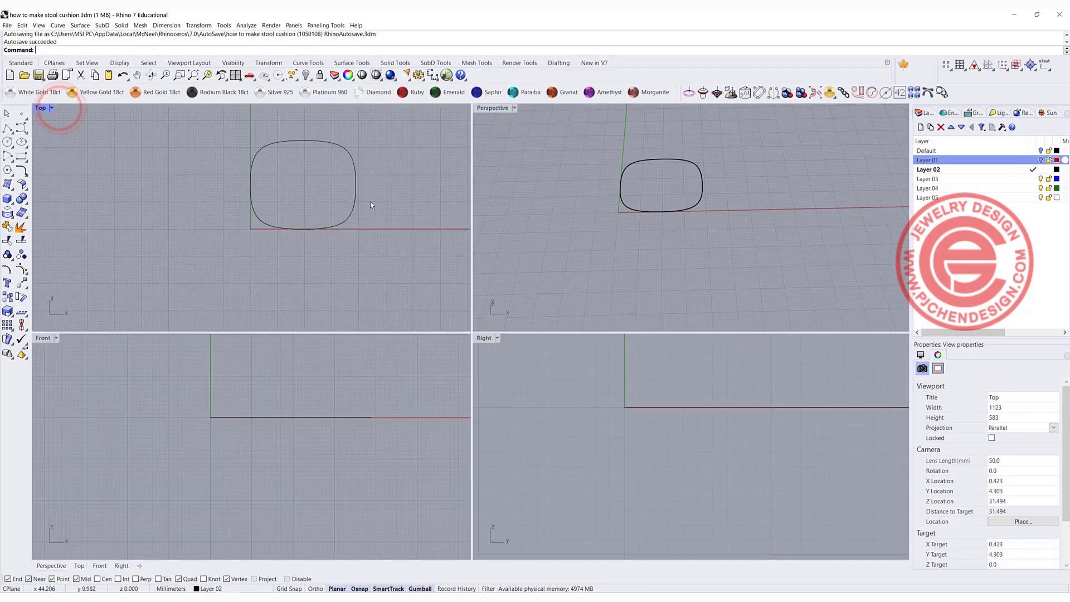
{"action": "left_click_drag", "start_coordinate": [392, 205], "coordinate": [329, 185]}
{"action": "left_click", "coordinate": [22, 326]}
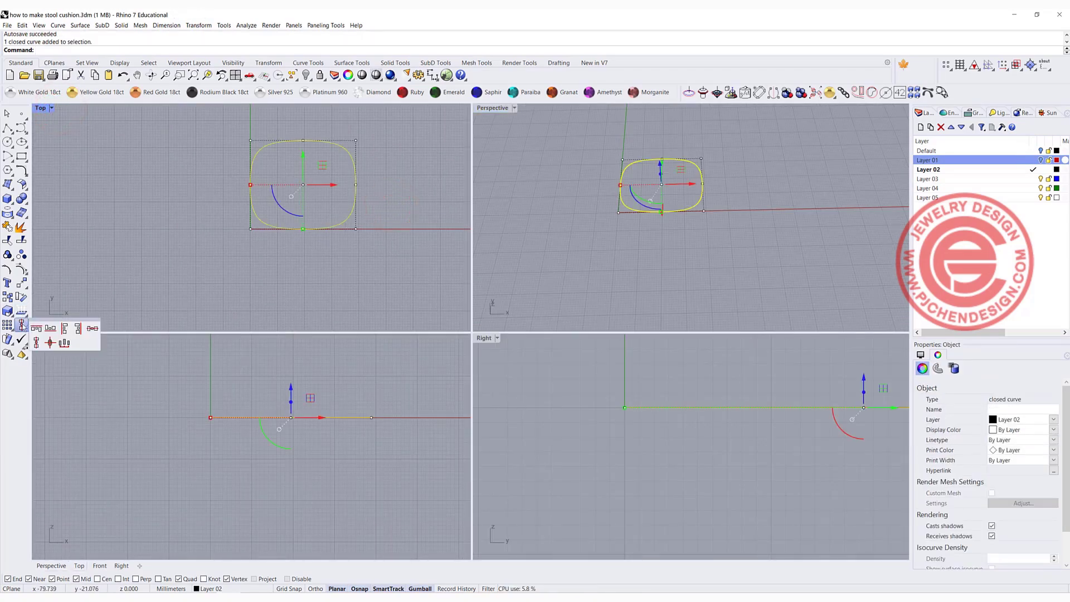
{"action": "left_click", "coordinate": [51, 342]}
{"action": "type", "text": "0"}
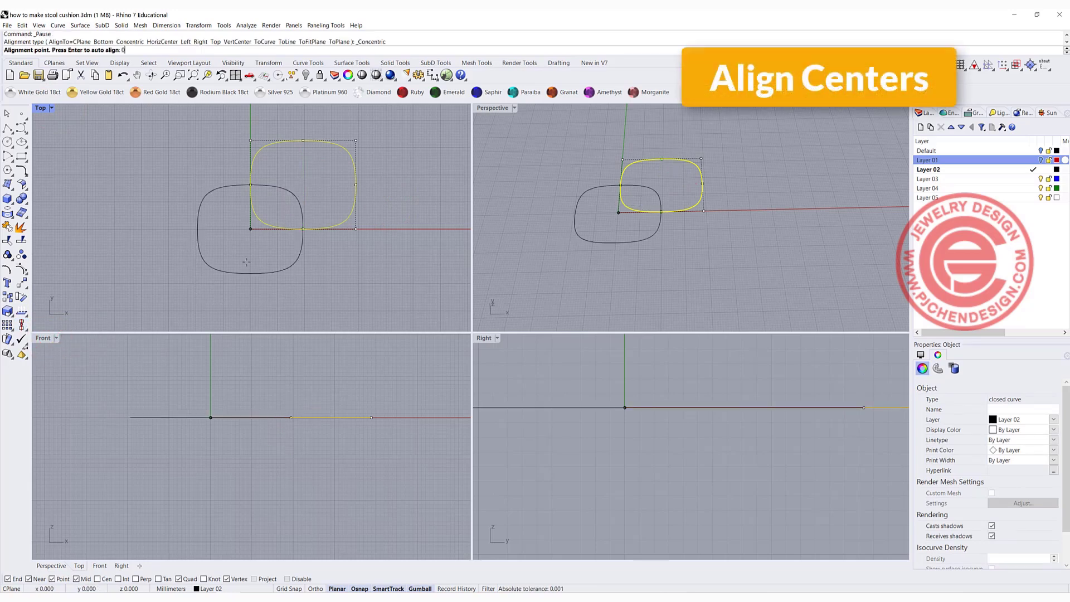
{"action": "key", "text": "Return"}
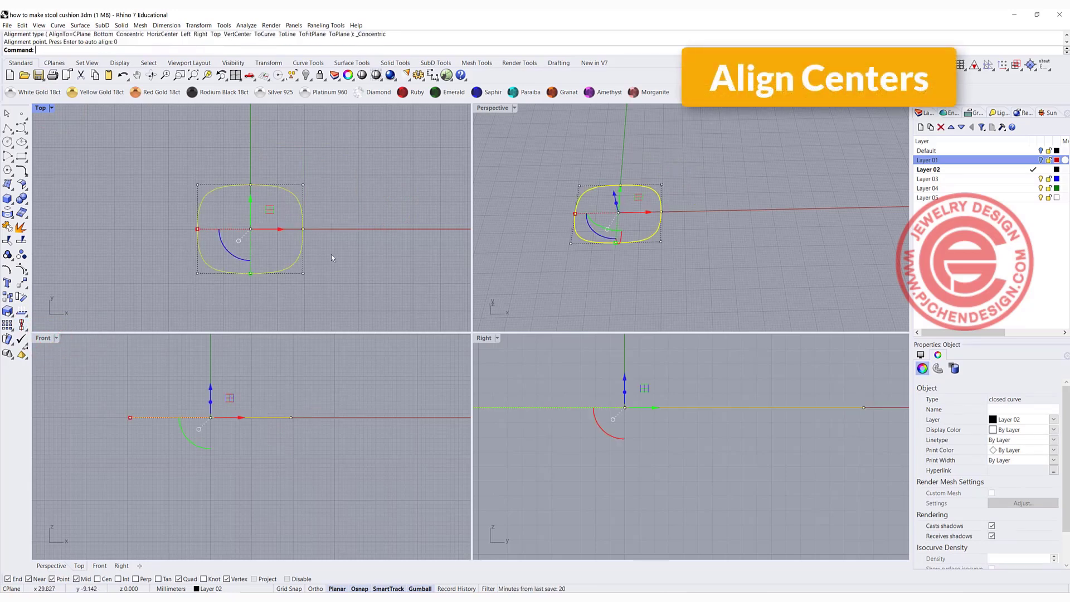
Step: Draw a vertical polyline from the origin (0) to a point straight above in Front view
{"action": "left_click", "coordinate": [20, 127]}
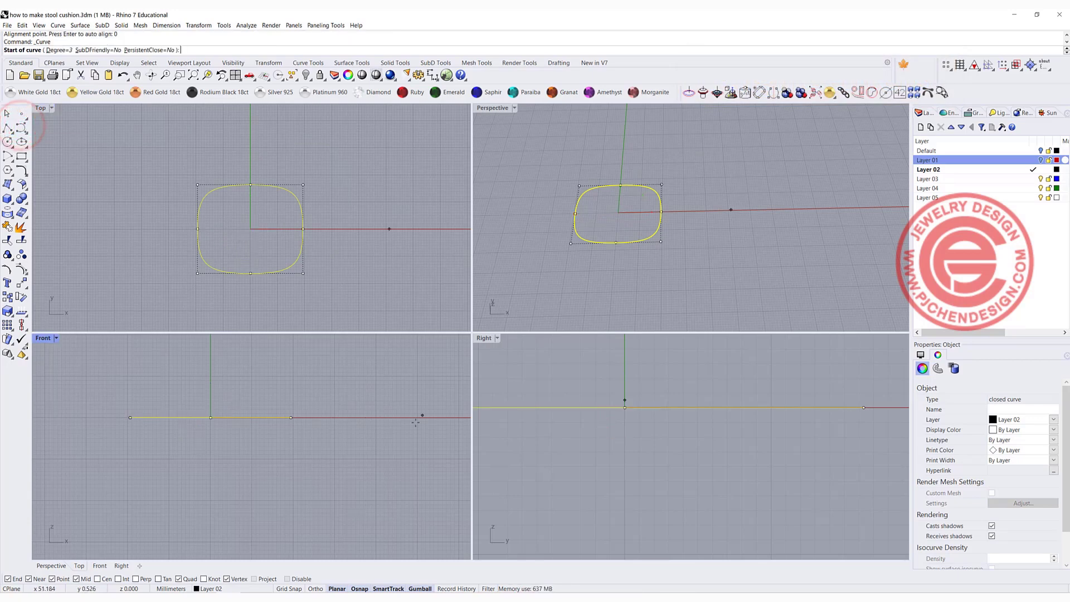
{"action": "left_click", "coordinate": [7, 127]}
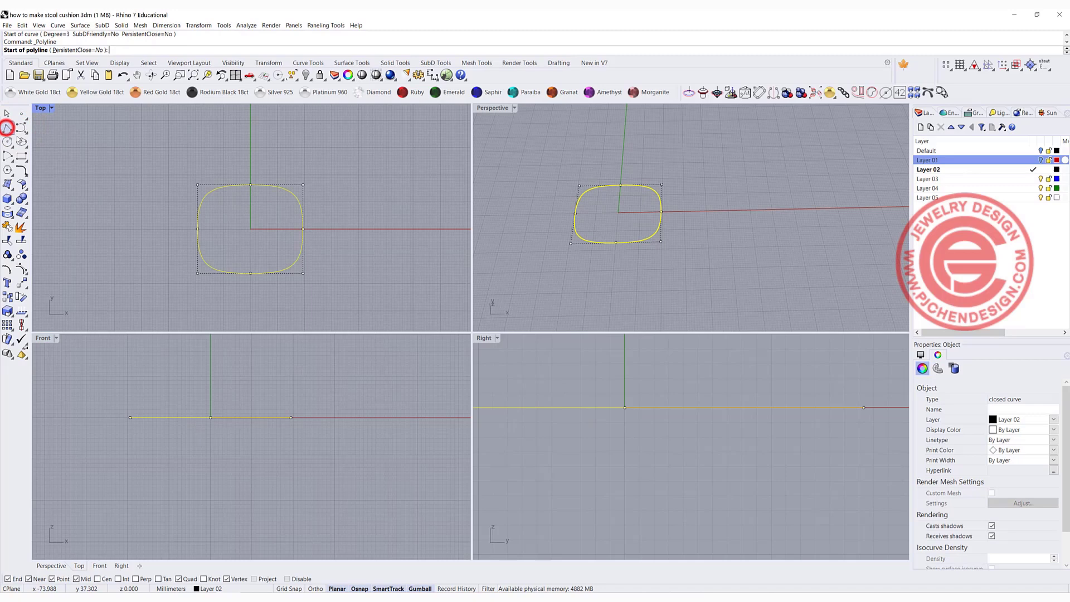
{"action": "key", "text": "Escape"}
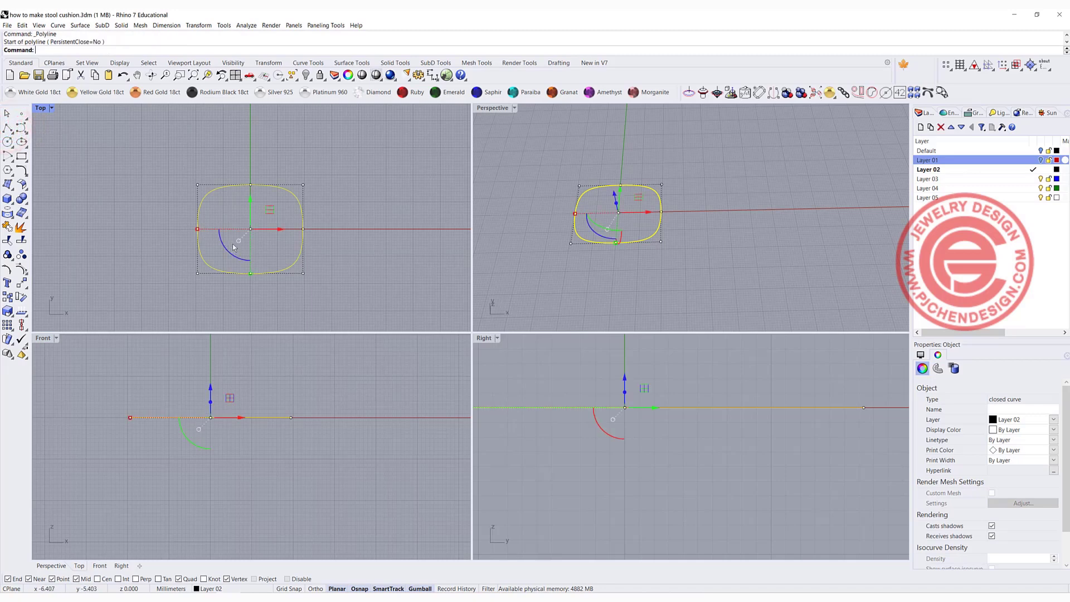
{"action": "left_click", "coordinate": [7, 127]}
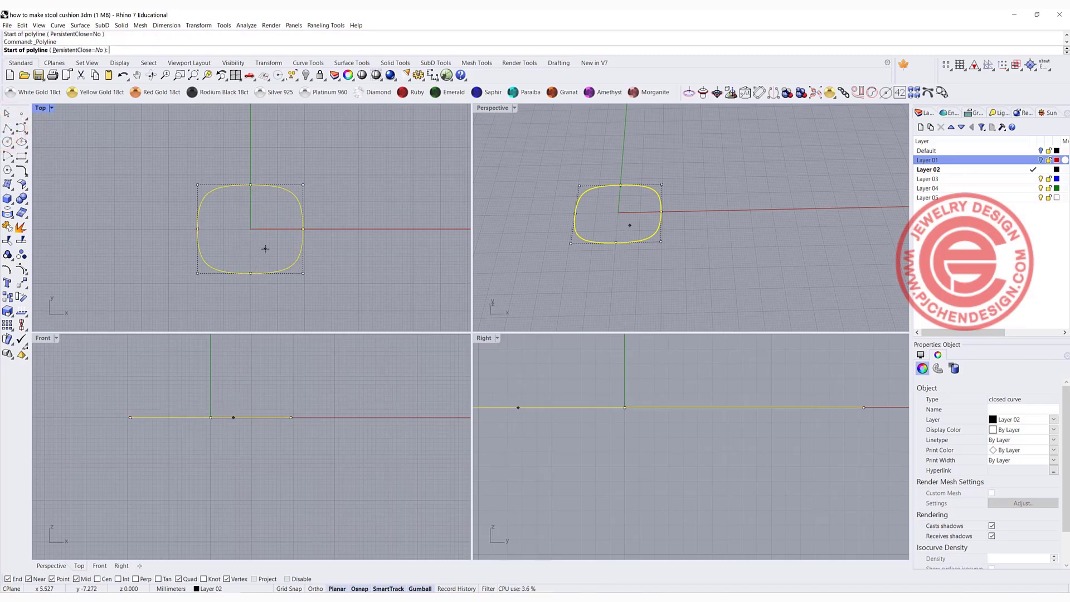
{"action": "type", "text": "0"}
{"action": "key", "text": "Return"}
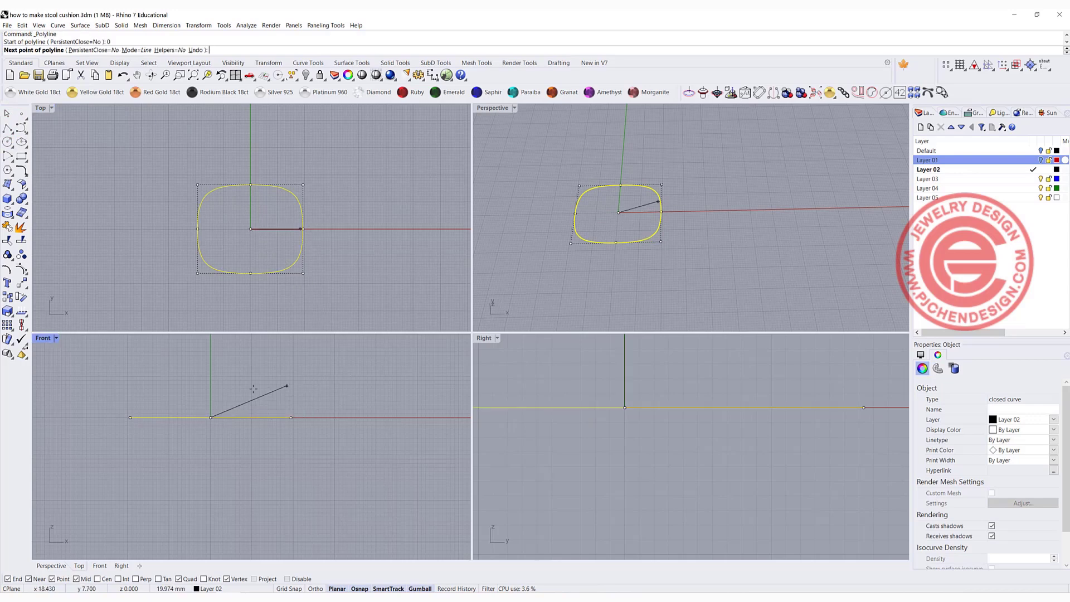
{"action": "scroll", "coordinate": [214, 410], "scroll_direction": "up", "scroll_amount": 5}
{"action": "left_click", "coordinate": [170, 436], "text": "shift"}
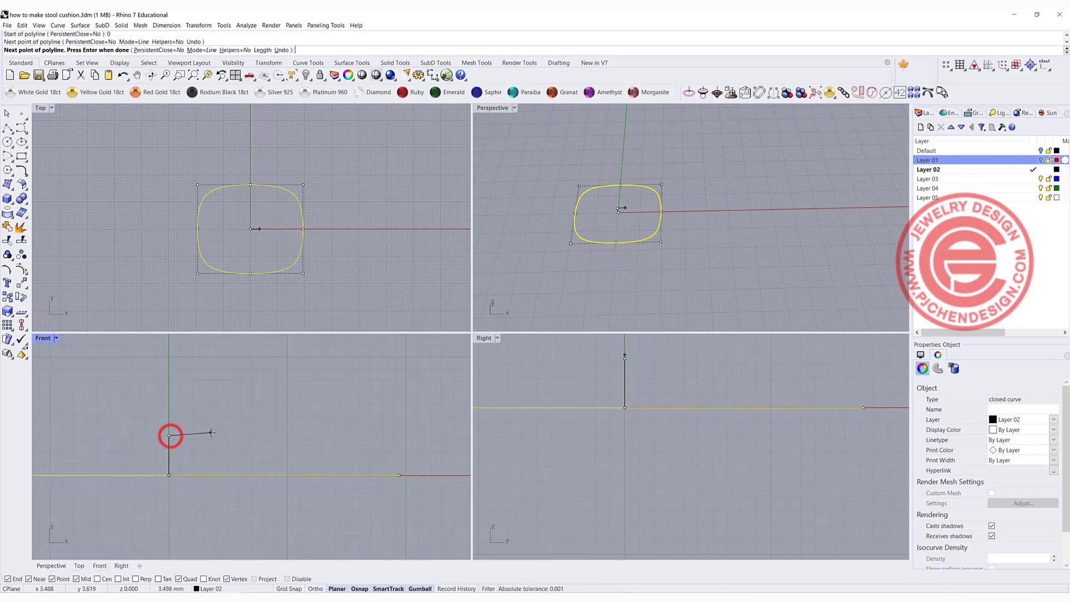
{"action": "right_click", "coordinate": [210, 433]}
{"action": "scroll", "coordinate": [334, 240], "scroll_direction": "down", "scroll_amount": 2}
{"action": "right_click_drag", "start_coordinate": [334, 240], "coordinate": [319, 219]}
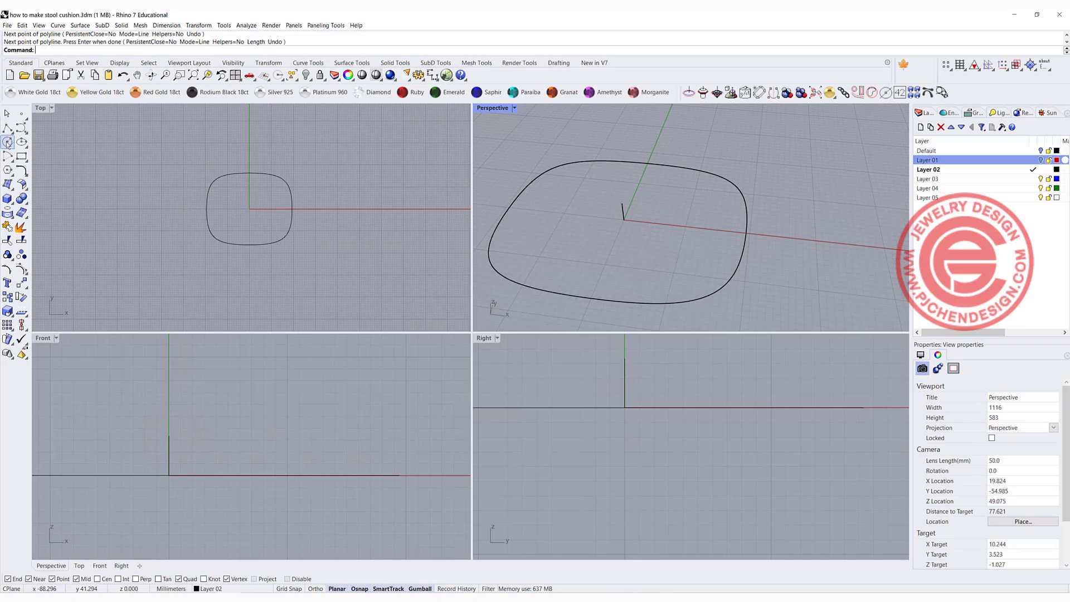
Step: Draw a control-point profile from the axis top, across the flat top, over the rim, down to the baseline
{"action": "left_click", "coordinate": [22, 127]}
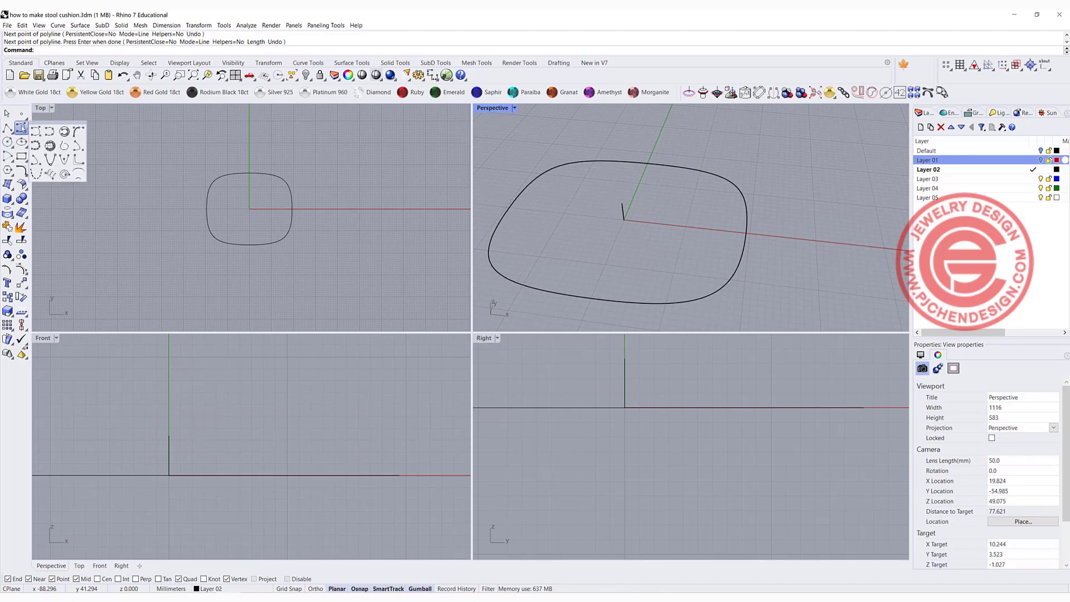
{"action": "left_click", "coordinate": [35, 131]}
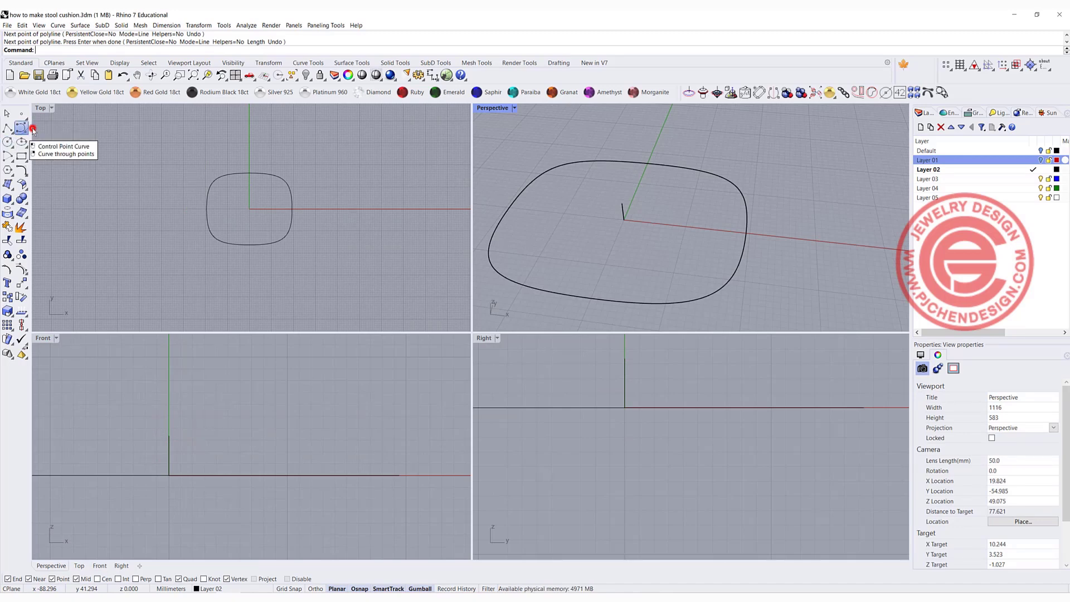
{"action": "left_click", "coordinate": [169, 435]}
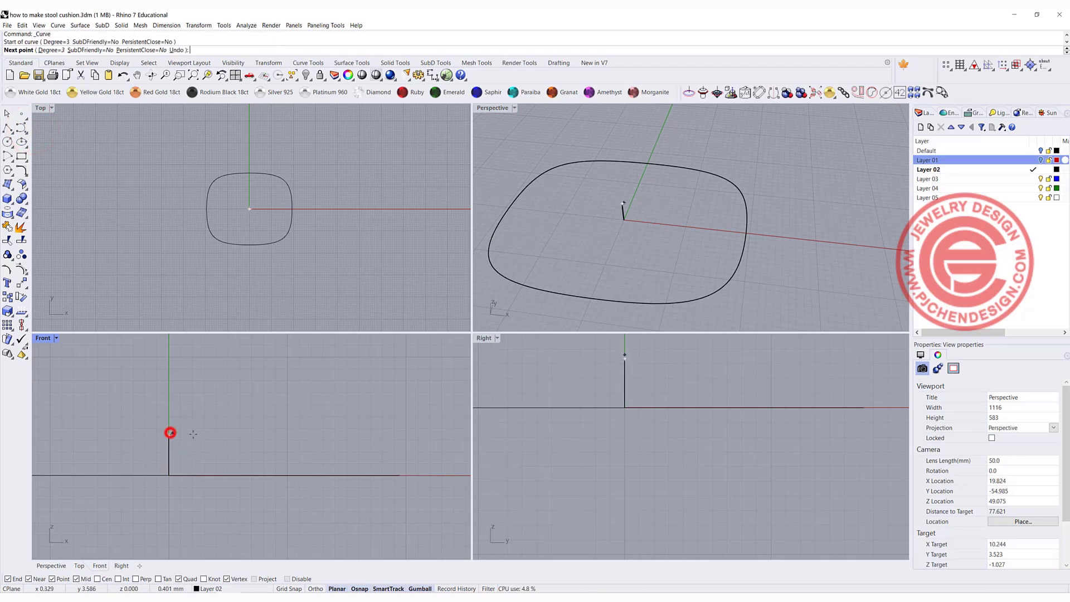
{"action": "left_click", "coordinate": [234, 436]}
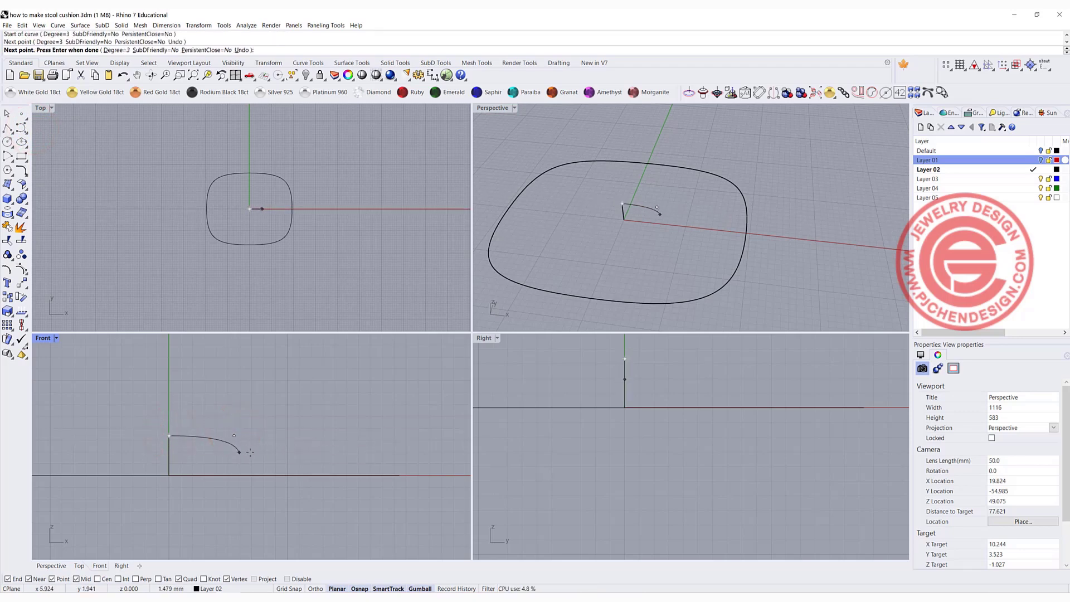
{"action": "left_click", "coordinate": [307, 435]}
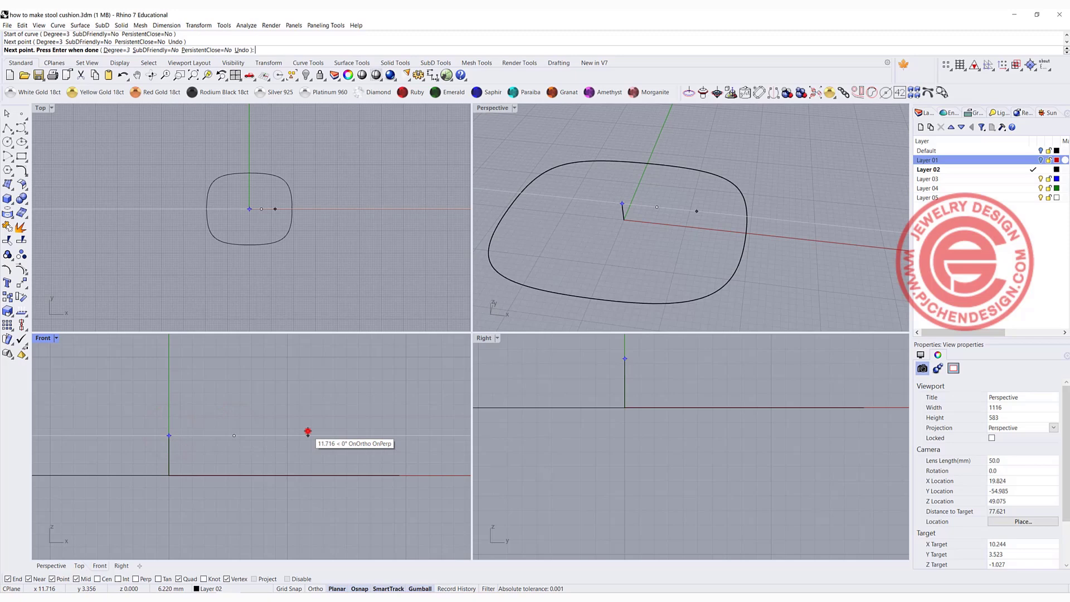
{"action": "left_click", "coordinate": [351, 413]}
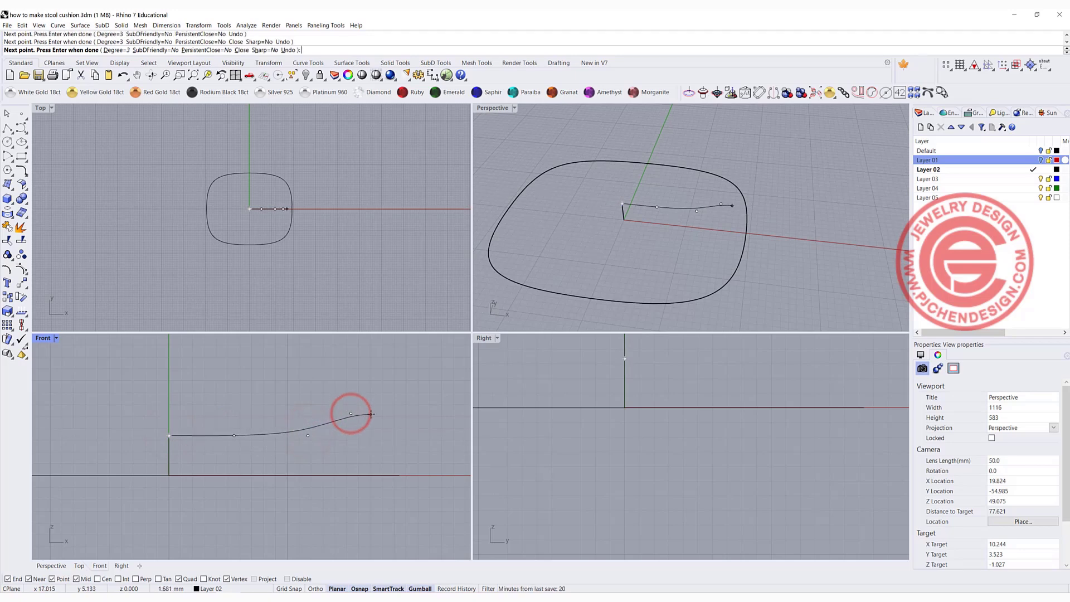
{"action": "left_click", "coordinate": [371, 415]}
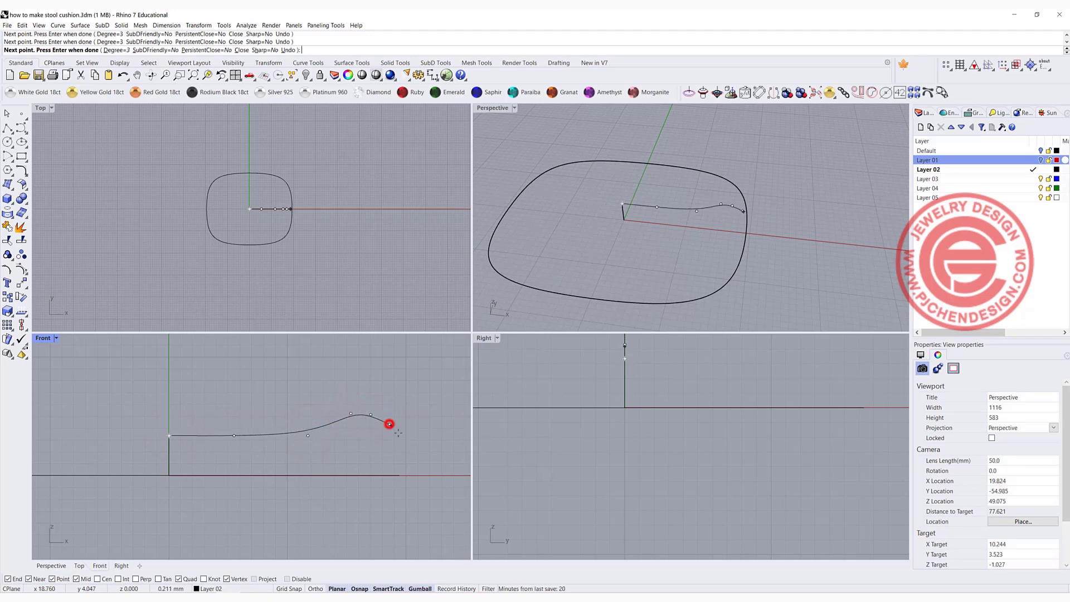
{"action": "left_click", "coordinate": [399, 475]}
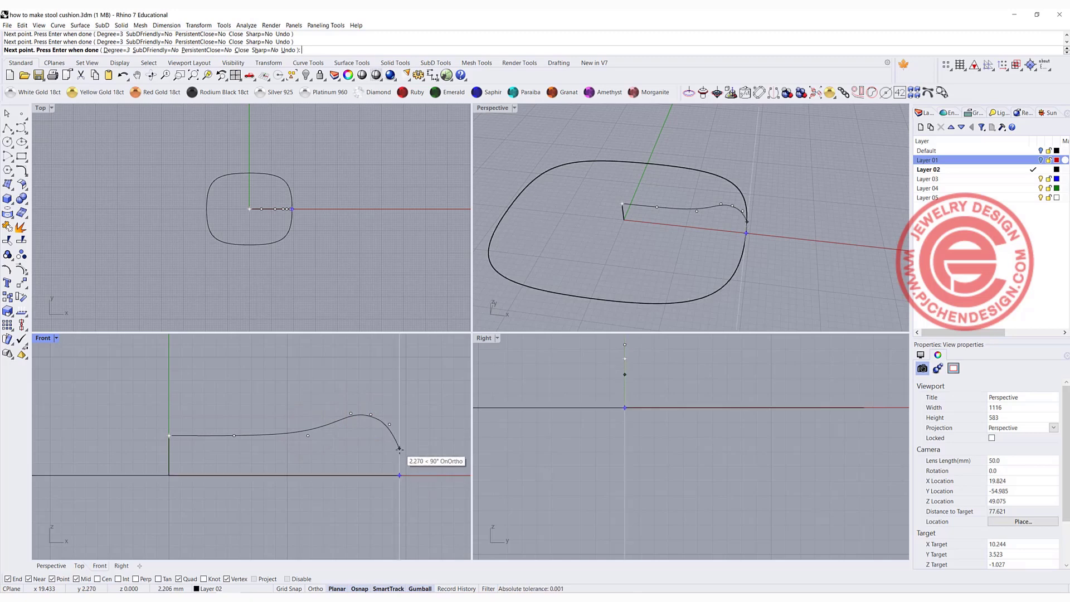
{"action": "left_click", "coordinate": [399, 452]}
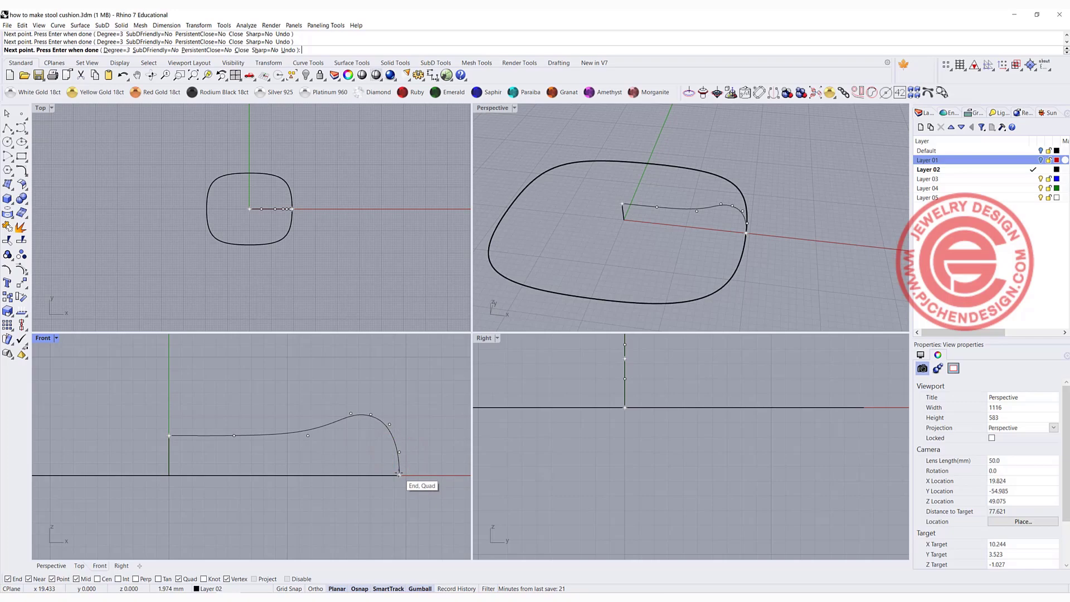
{"action": "right_click", "coordinate": [399, 473]}
{"action": "scroll", "coordinate": [649, 203], "scroll_direction": "down", "scroll_amount": 6}
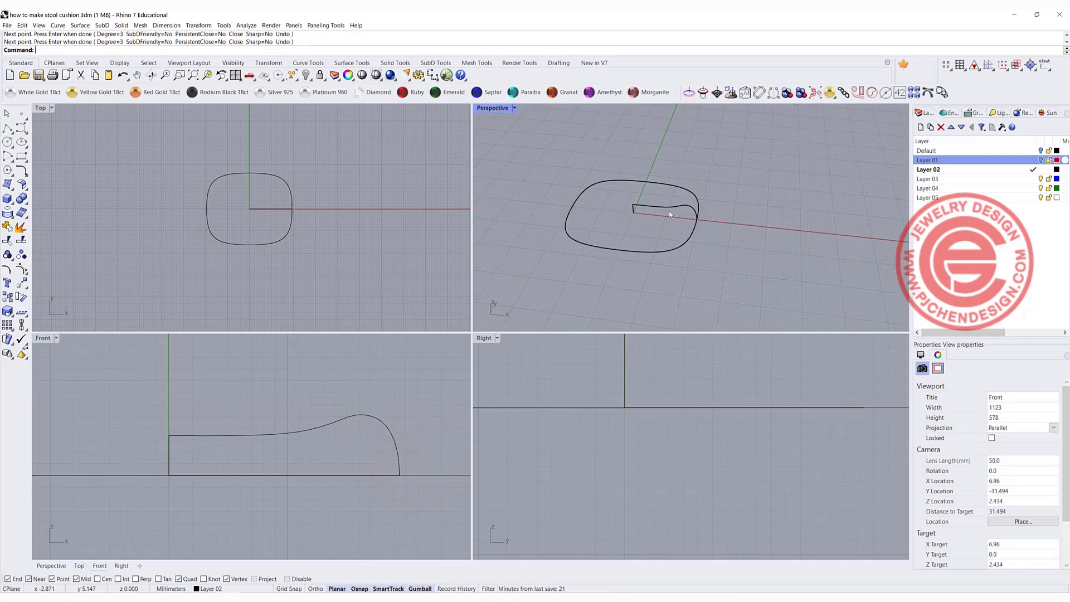
Step: Maximize the Perspective viewport and orbit to a low view of the profile and outline curves
{"action": "right_click_drag", "start_coordinate": [647, 212], "coordinate": [682, 200]}
{"action": "scroll", "coordinate": [681, 200], "scroll_direction": "up", "scroll_amount": 5}
{"action": "double_click", "coordinate": [495, 108]}
{"action": "scroll", "coordinate": [526, 246], "scroll_direction": "down", "scroll_amount": 6}
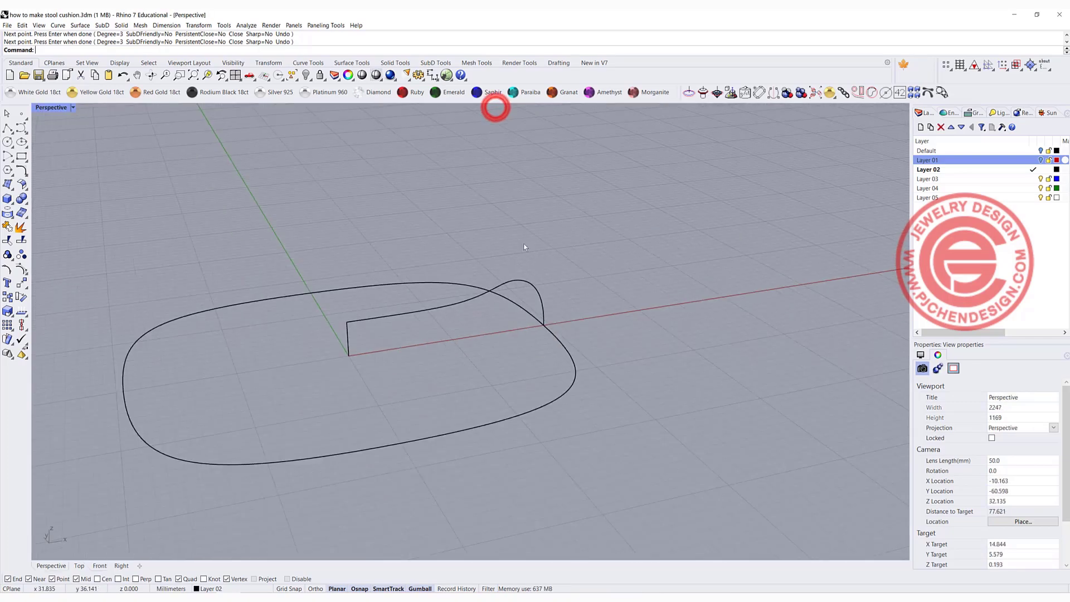
{"action": "right_click_drag", "start_coordinate": [526, 251], "coordinate": [532, 309]}
{"action": "left_click", "coordinate": [496, 264]}
{"action": "left_click", "coordinate": [532, 306]}
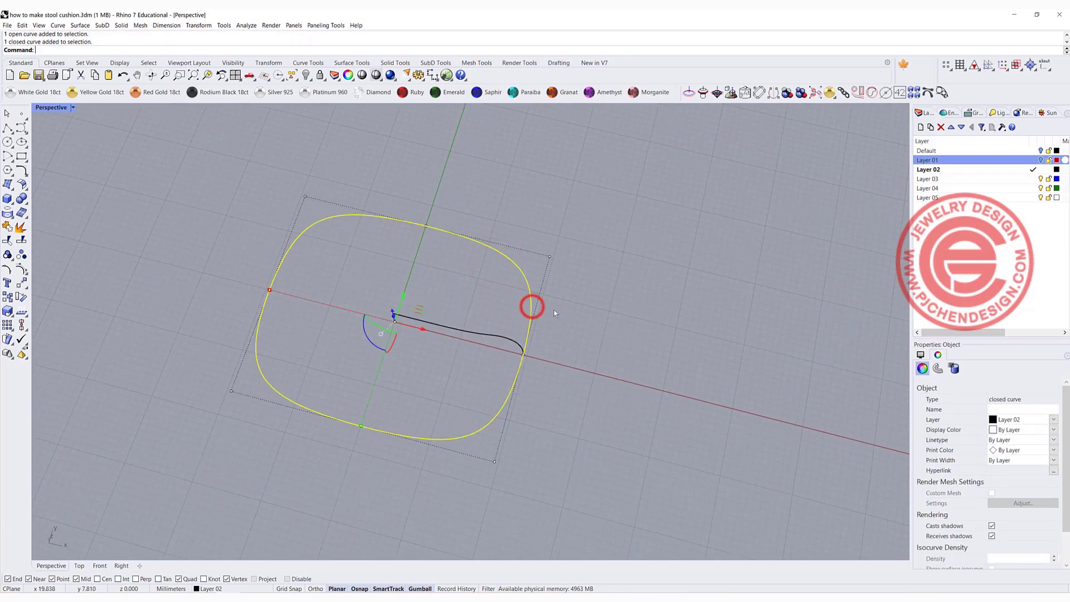
{"action": "left_click", "coordinate": [572, 309]}
{"action": "left_click", "coordinate": [204, 210]}
{"action": "right_click_drag", "start_coordinate": [214, 229], "coordinate": [225, 211]}
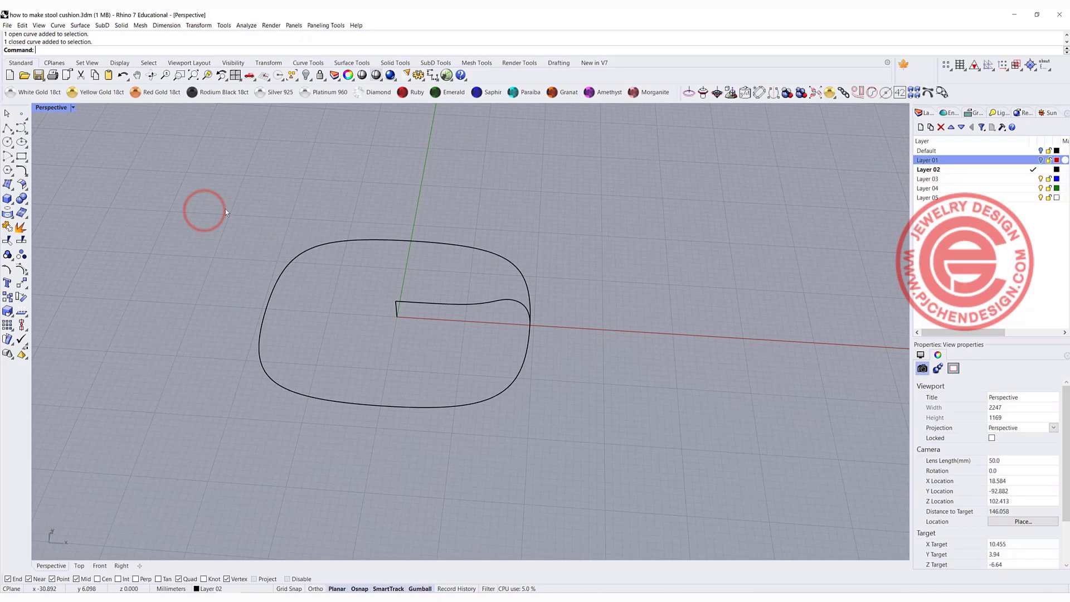
Step: Rail Revolve the open profile along the closed outline about the centre axis line
{"action": "left_click", "coordinate": [81, 26]}
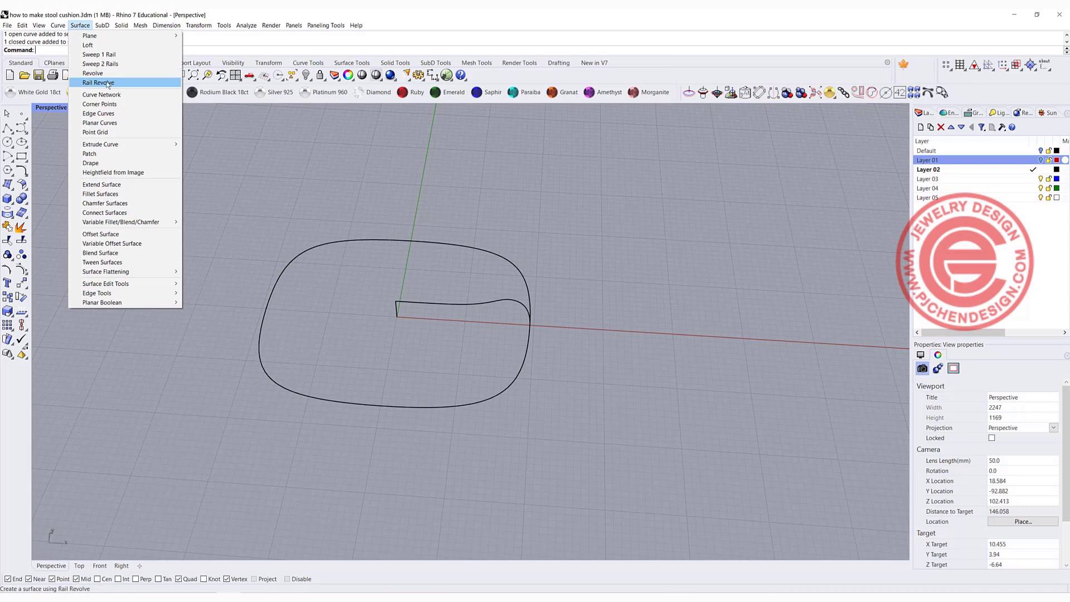
{"action": "left_click", "coordinate": [108, 83]}
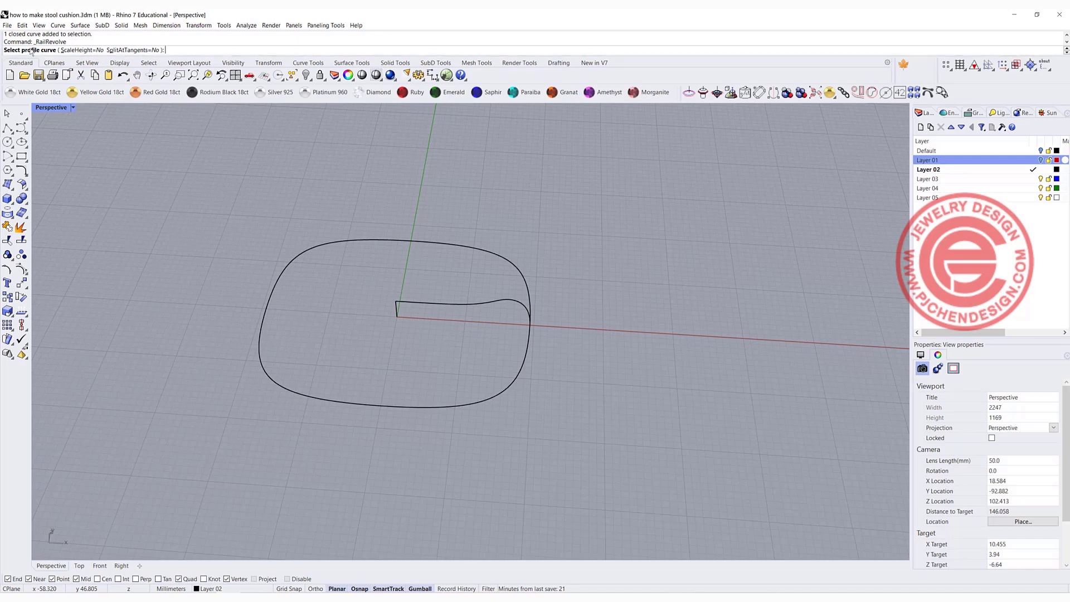
{"action": "left_click", "coordinate": [482, 303]}
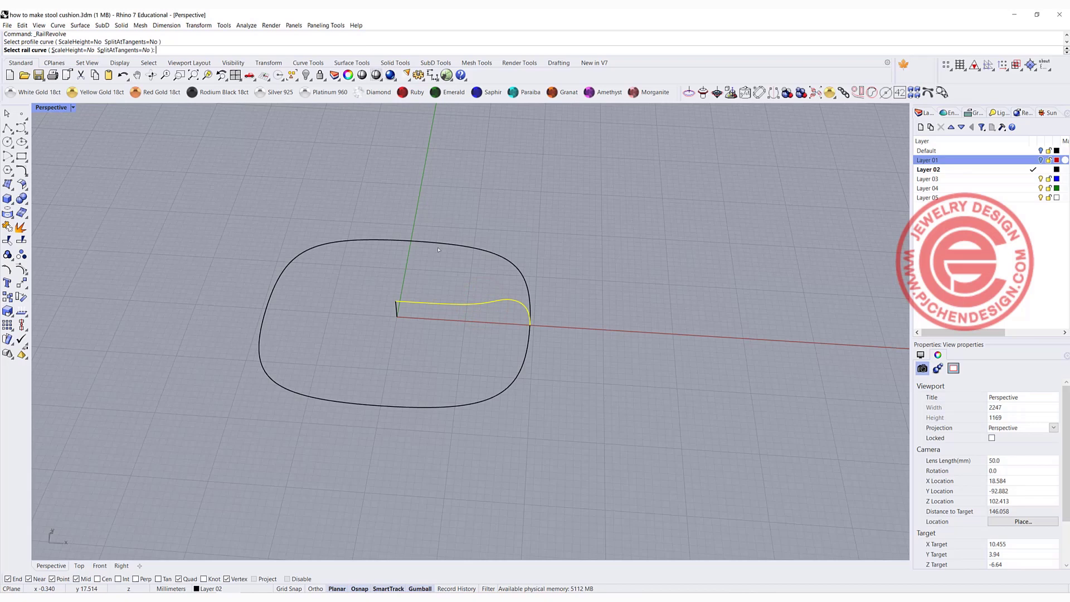
{"action": "left_click", "coordinate": [523, 274]}
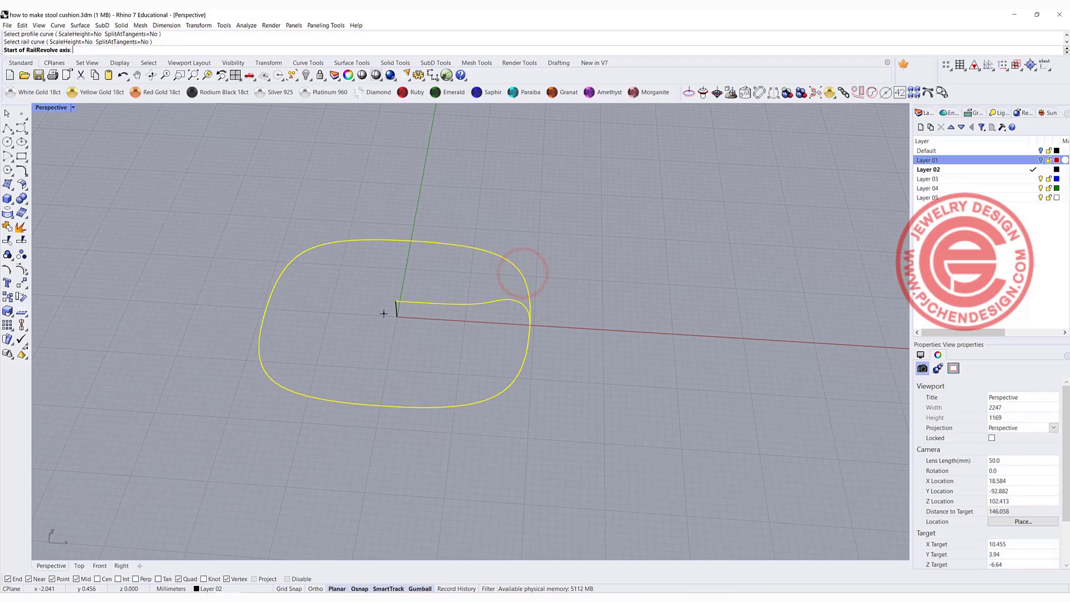
{"action": "left_click", "coordinate": [396, 302]}
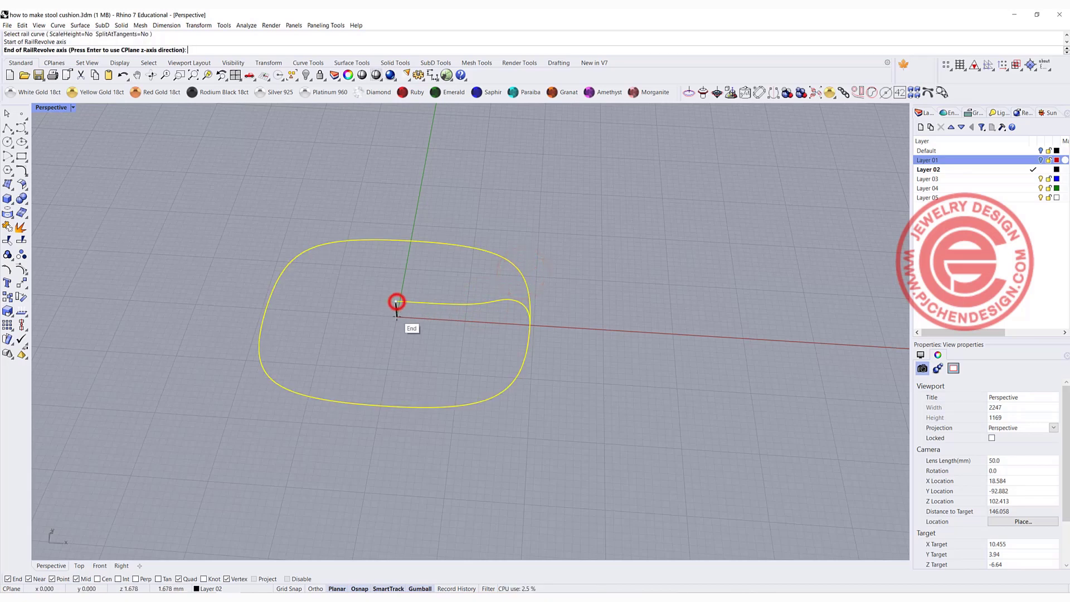
{"action": "left_click", "coordinate": [396, 316]}
{"action": "mouse_move", "coordinate": [566, 338]}
{"action": "right_mouse_down"}
{"action": "mouse_move", "coordinate": [563, 312]}
{"action": "mouse_move", "coordinate": [533, 330]}
{"action": "mouse_move", "coordinate": [578, 348]}
{"action": "right_mouse_up"}
Step: Turn on control points for the revolved cushion surface, orbit to a top view, and reselect it
{"action": "left_click", "coordinate": [491, 373]}
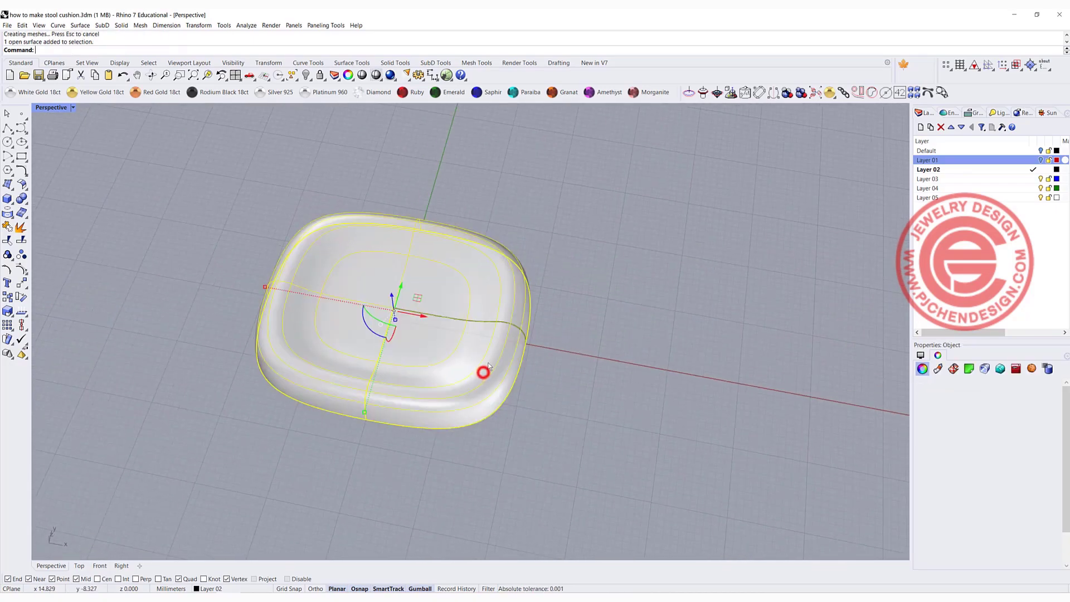
{"action": "left_click", "coordinate": [22, 268]}
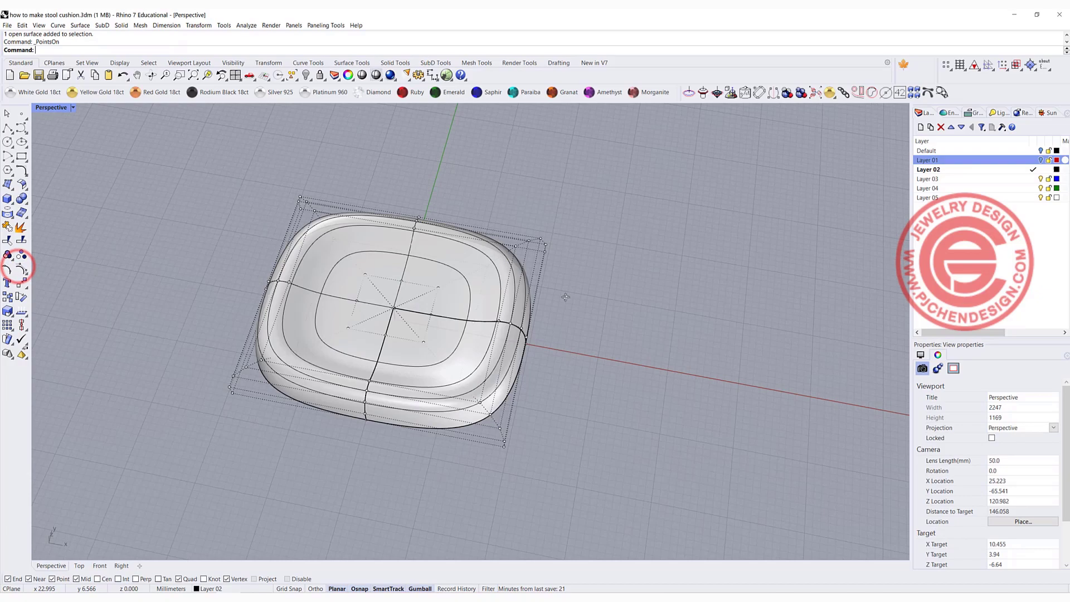
{"action": "right_click_drag", "start_coordinate": [565, 298], "coordinate": [379, 204]}
{"action": "scroll", "coordinate": [431, 225], "scroll_direction": "up", "scroll_amount": 3}
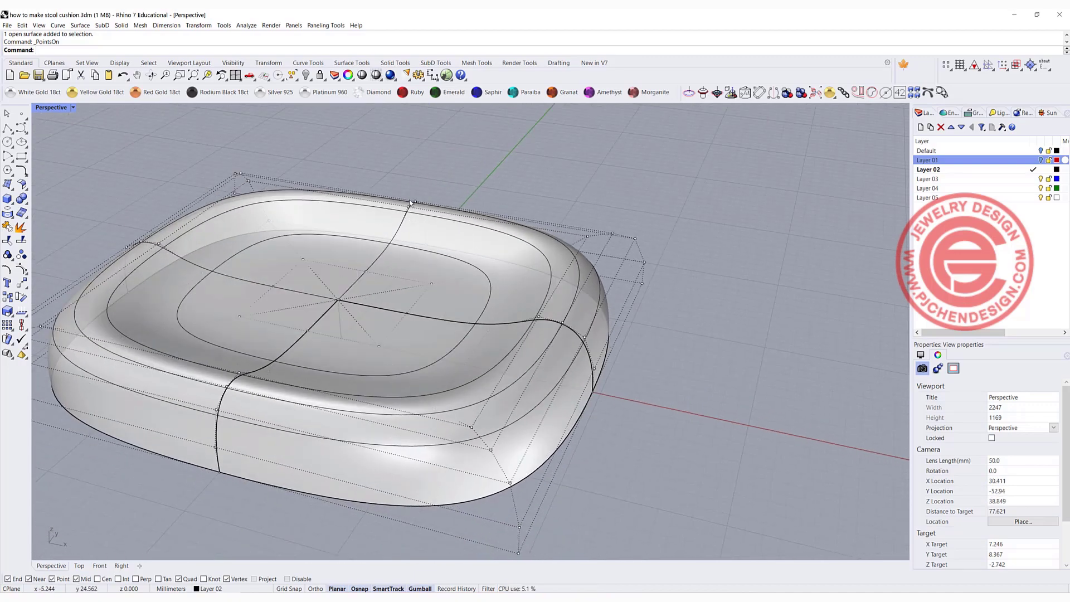
{"action": "right_click_drag", "start_coordinate": [406, 189], "coordinate": [427, 196]}
{"action": "scroll", "coordinate": [440, 281], "scroll_direction": "down", "scroll_amount": 5}
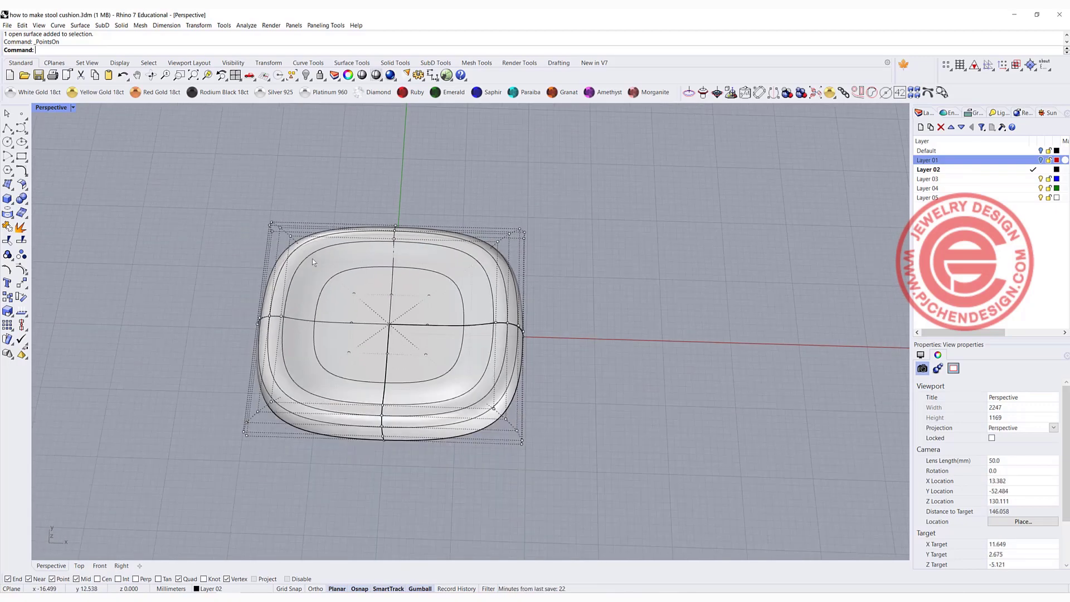
{"action": "left_click", "coordinate": [362, 268]}
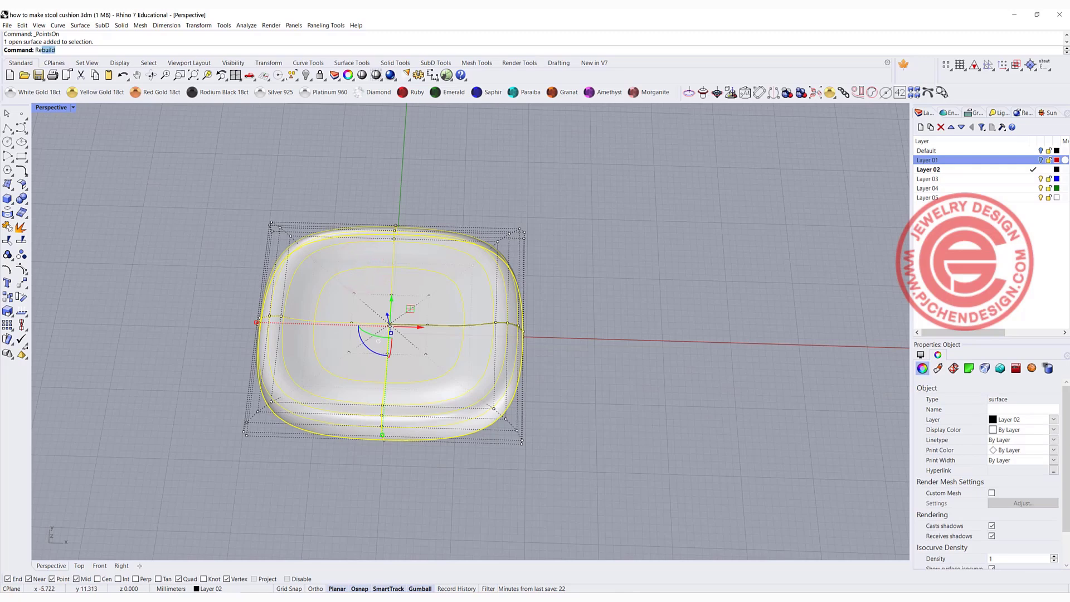
Step: Rebuild the cushion with U point count 16, keeping V at 10 and degree 3
{"action": "type", "text": "Re"}
{"action": "key", "text": "Return"}
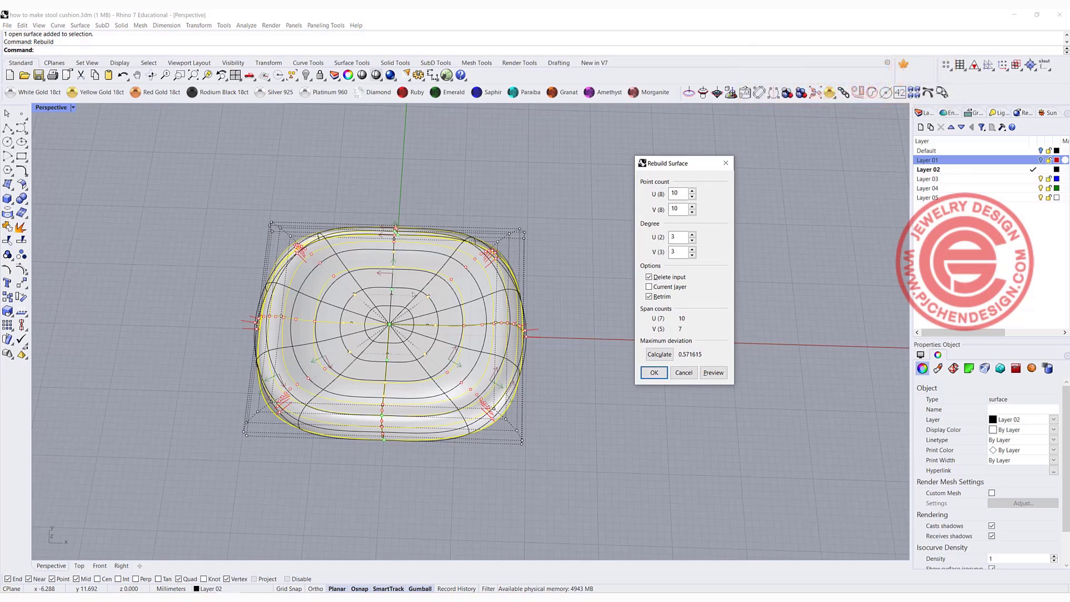
{"action": "right_click_drag", "start_coordinate": [521, 330], "coordinate": [449, 320]}
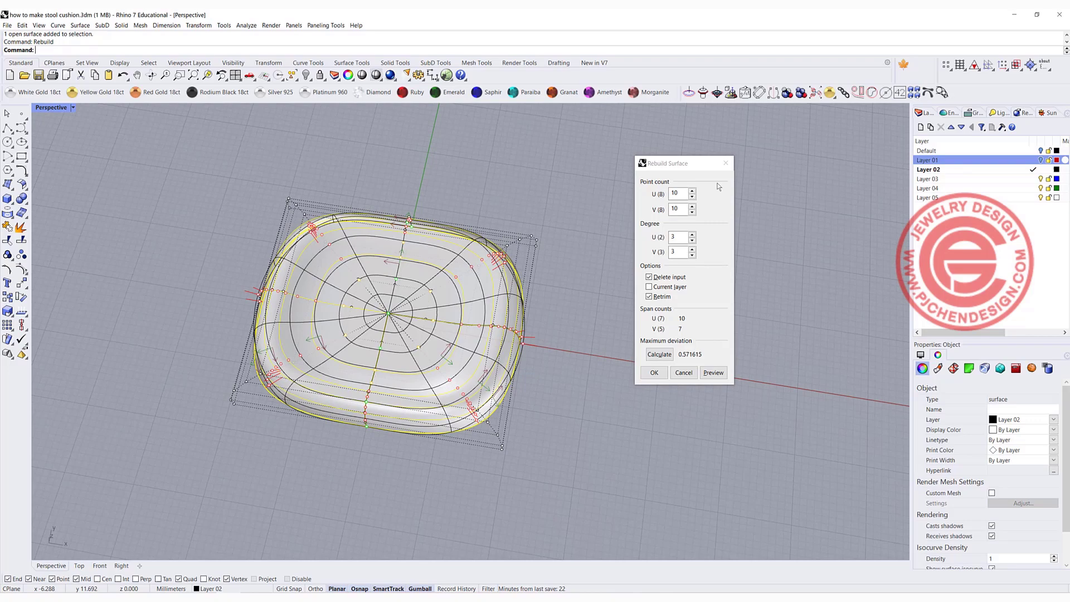
{"action": "right_click_drag", "start_coordinate": [505, 313], "coordinate": [503, 334]}
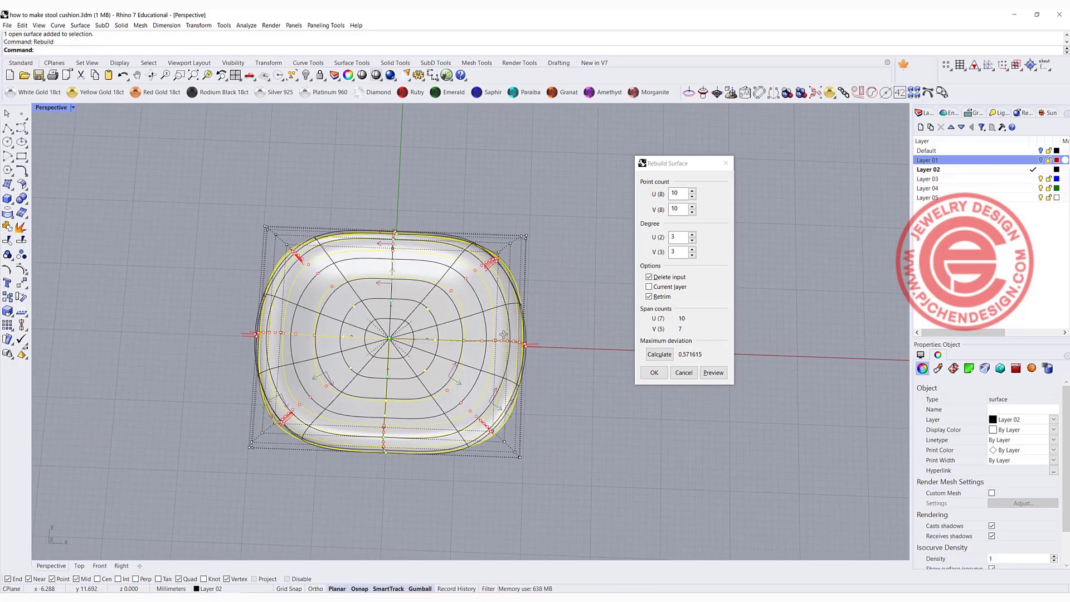
{"action": "double_click", "coordinate": [679, 194]}
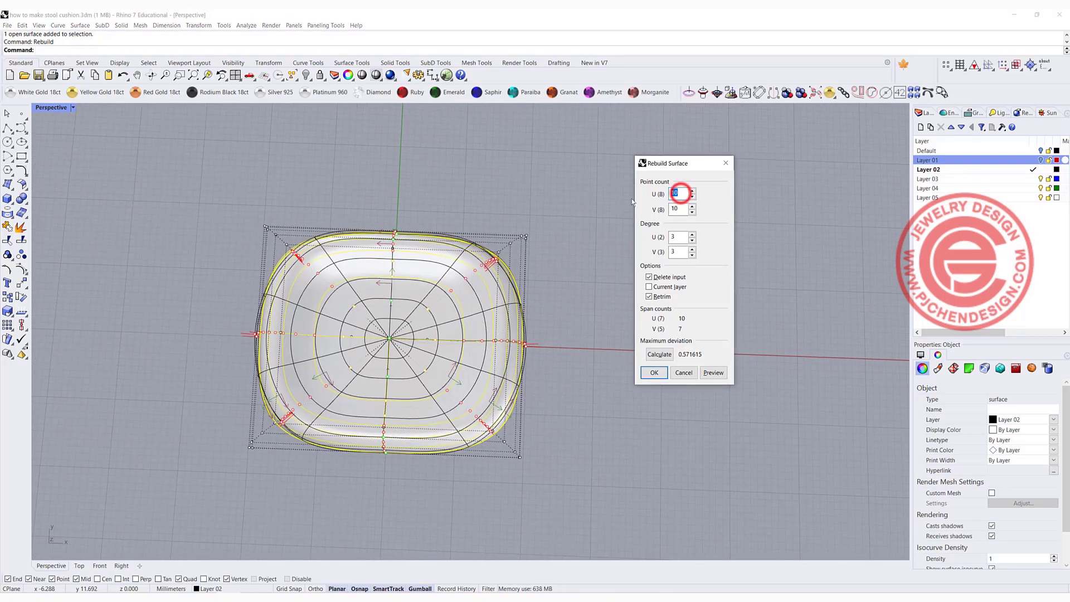
{"action": "type", "text": "1"}
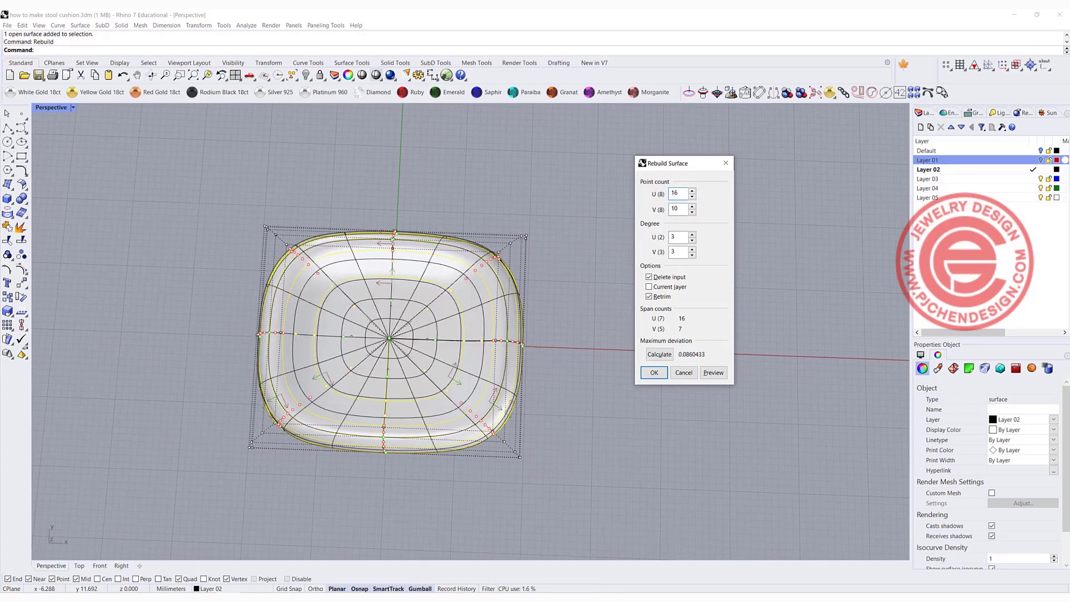
{"action": "right_click_drag", "start_coordinate": [384, 249], "coordinate": [390, 222]}
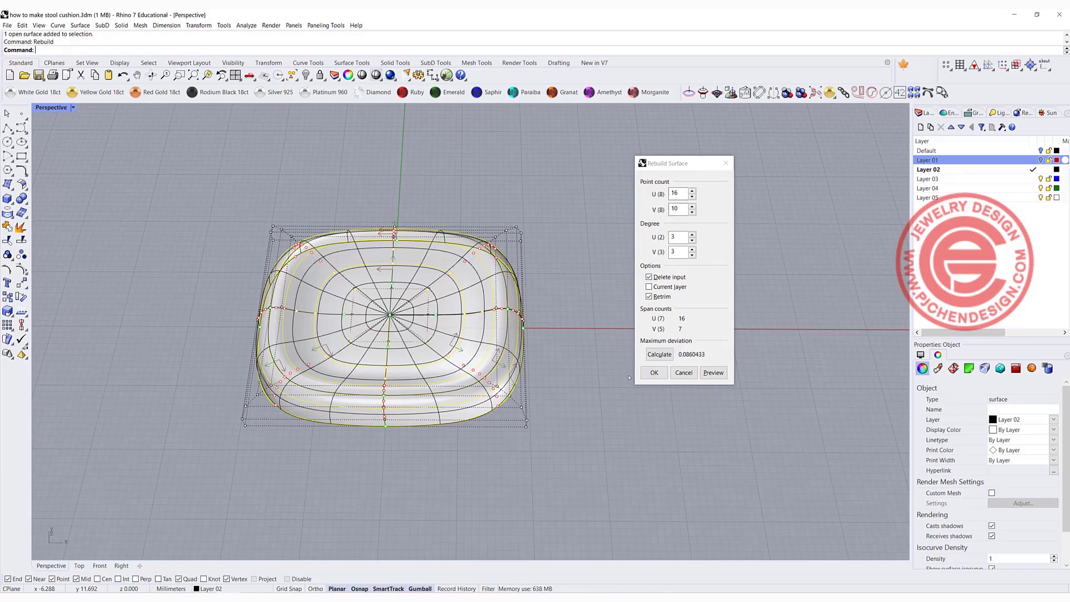
{"action": "left_click", "coordinate": [654, 372]}
Step: Switch the Perspective viewport to Wireframe display
{"action": "left_click", "coordinate": [505, 181]}
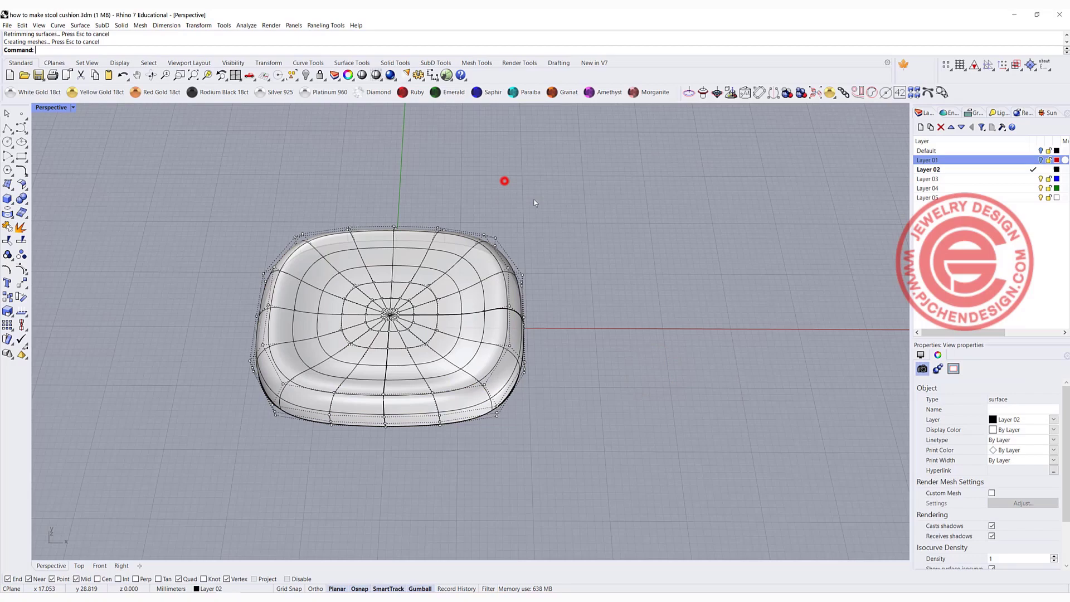
{"action": "right_click_drag", "start_coordinate": [641, 245], "coordinate": [531, 265]}
{"action": "scroll", "coordinate": [530, 265], "scroll_direction": "up", "scroll_amount": 6}
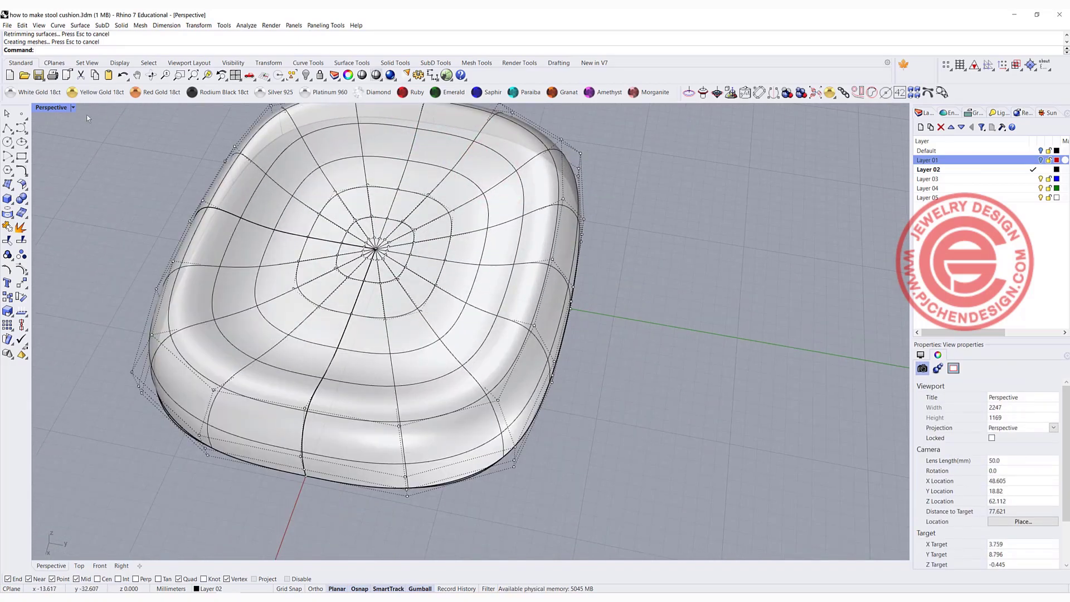
{"action": "left_click", "coordinate": [73, 108]}
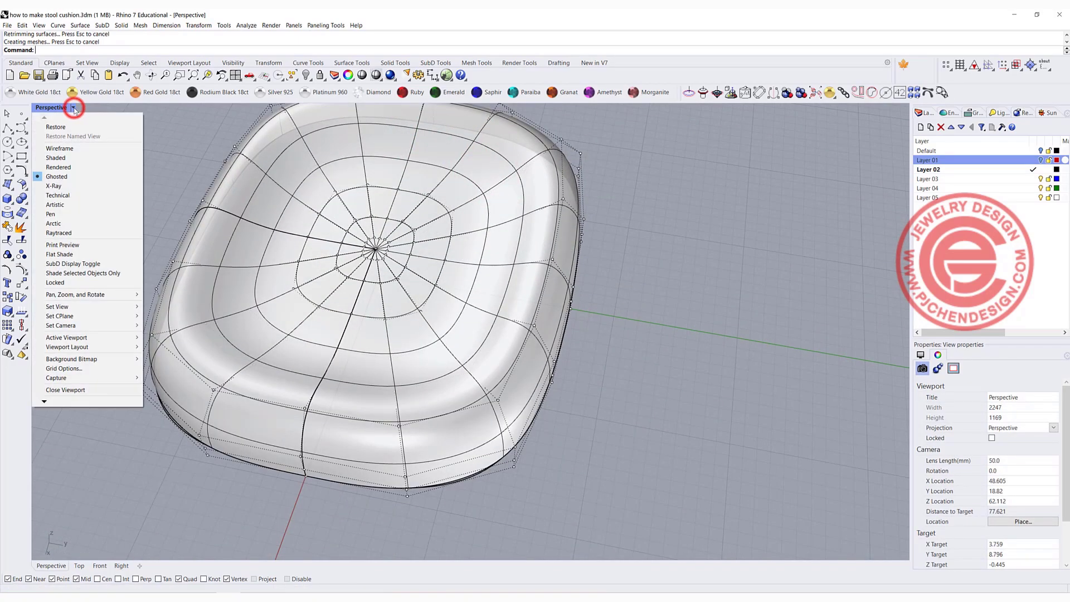
{"action": "left_click", "coordinate": [72, 149]}
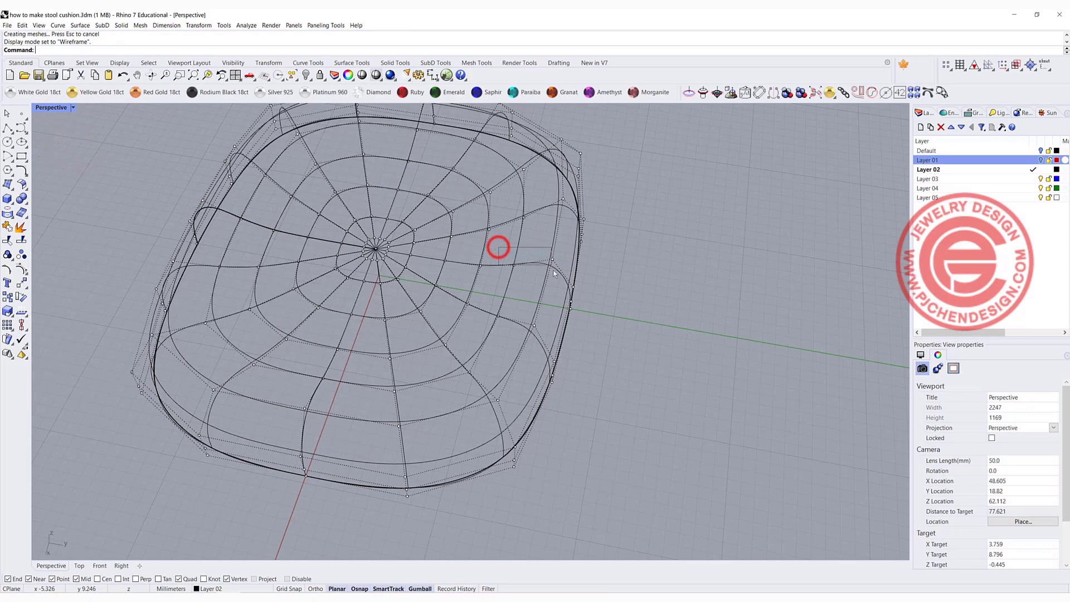
Step: Drag a rim control point upward to reshape that part of the cushion
{"action": "left_click_drag", "start_coordinate": [554, 273], "coordinate": [561, 274]}
{"action": "scroll", "coordinate": [510, 277], "scroll_direction": "up", "scroll_amount": 4}
{"action": "right_click_drag", "start_coordinate": [516, 288], "coordinate": [529, 235]}
{"action": "scroll", "coordinate": [483, 265], "scroll_direction": "up", "scroll_amount": 4}
{"action": "left_click", "coordinate": [438, 270]}
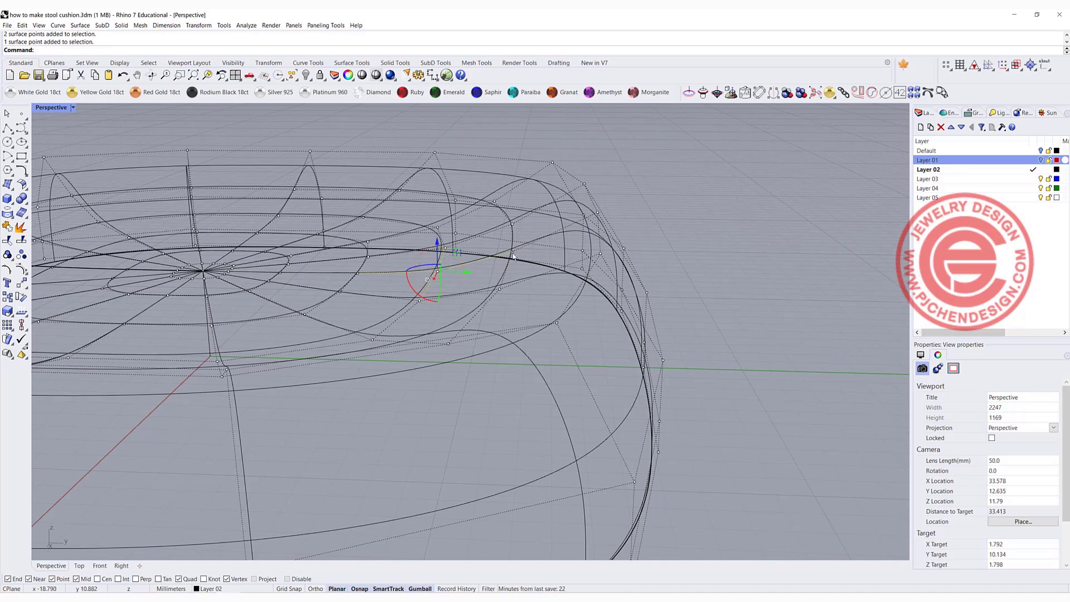
{"action": "left_click_drag", "start_coordinate": [512, 252], "coordinate": [479, 149]}
{"action": "left_click", "coordinate": [216, 125]}
Step: Switch the viewport to Ghosted display and orbit to a frontal view of the cushion
{"action": "left_click", "coordinate": [72, 108]}
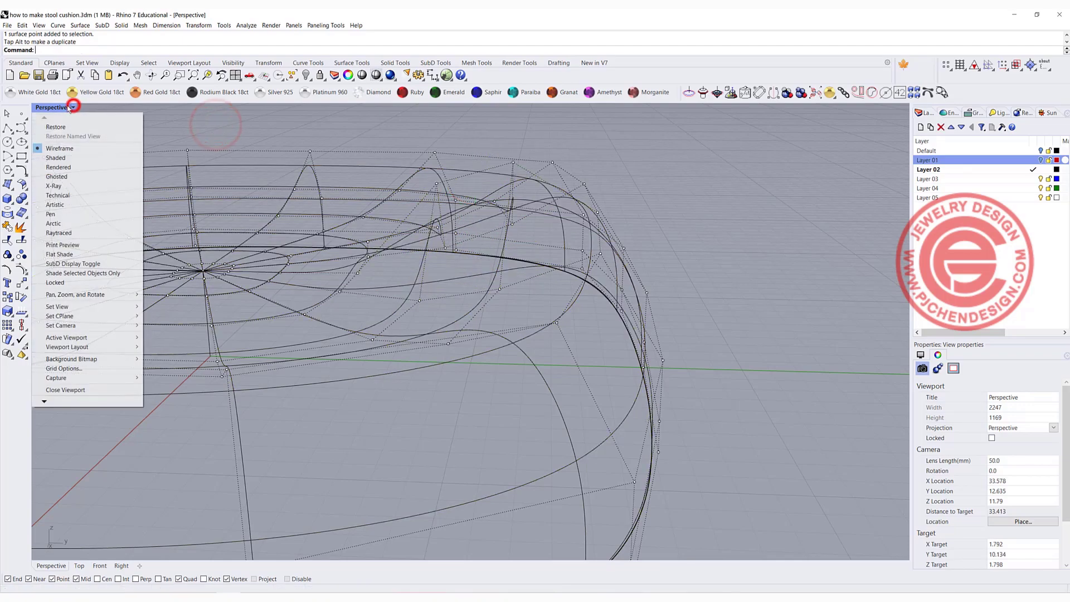
{"action": "left_click", "coordinate": [70, 178]}
{"action": "scroll", "coordinate": [551, 209], "scroll_direction": "down", "scroll_amount": 6}
{"action": "right_click_drag", "start_coordinate": [502, 222], "coordinate": [602, 278]}
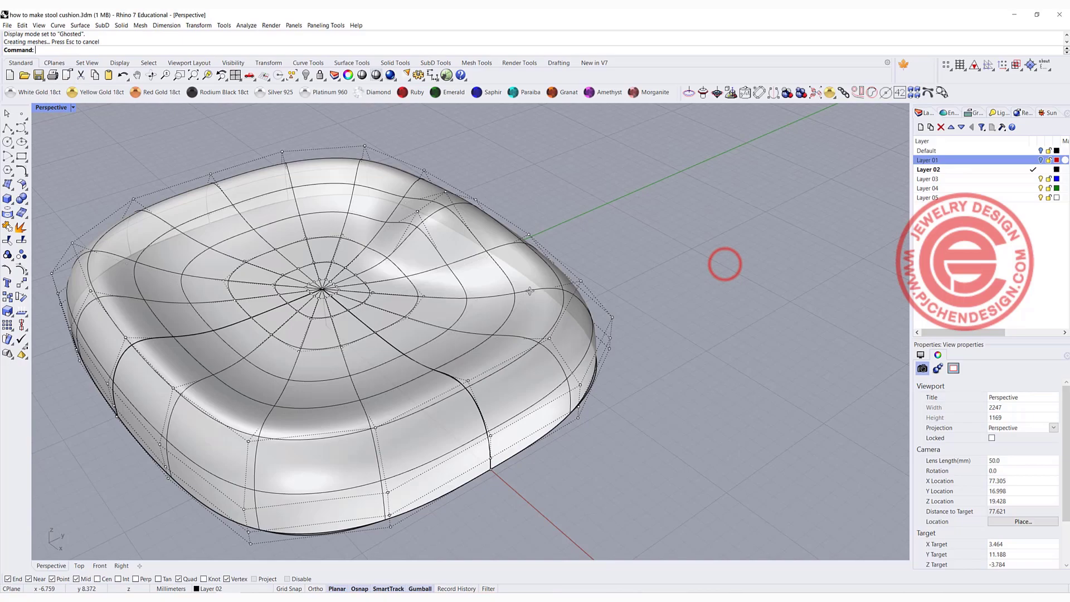
{"action": "scroll", "coordinate": [440, 215], "scroll_direction": "up", "scroll_amount": 4}
{"action": "right_click_drag", "start_coordinate": [413, 290], "coordinate": [451, 219]}
{"action": "scroll", "coordinate": [453, 221], "scroll_direction": "down", "scroll_amount": 9}
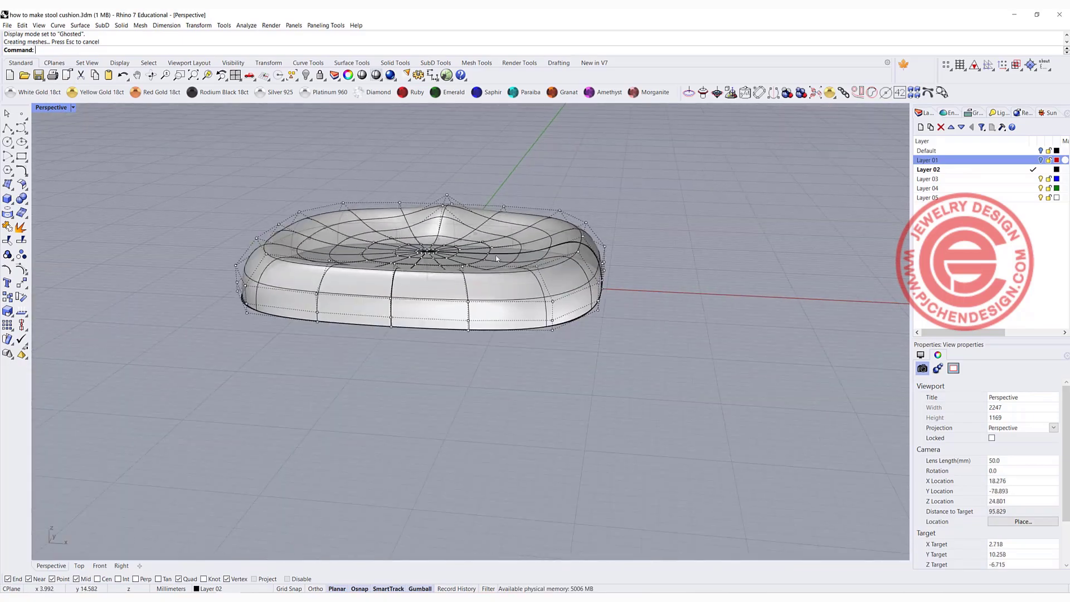
{"action": "right_click_drag", "start_coordinate": [337, 333], "coordinate": [368, 400]}
{"action": "scroll", "coordinate": [362, 406], "scroll_direction": "up", "scroll_amount": 5}
Step: Move two side control points down about 2.233 mm with the gumball
{"action": "left_click", "coordinate": [337, 399]}
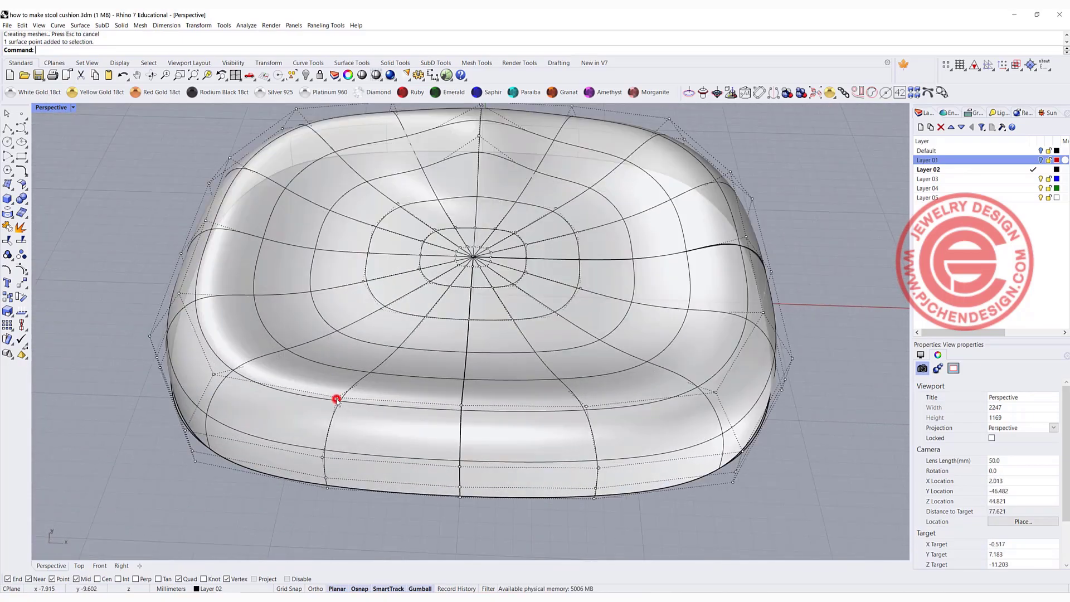
{"action": "left_click", "coordinate": [461, 405], "text": "shift"}
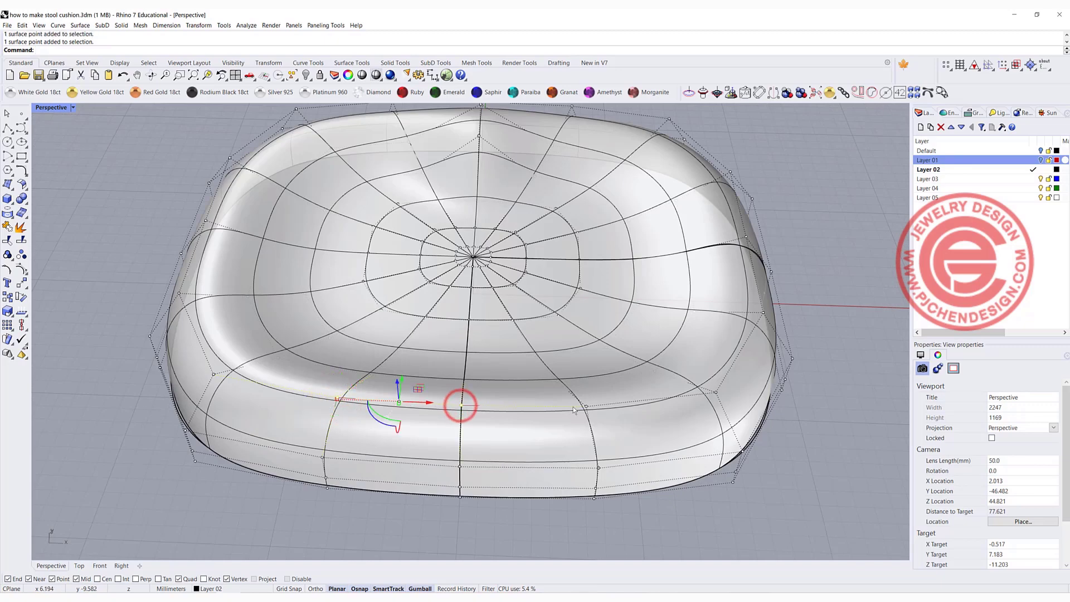
{"action": "mouse_move", "coordinate": [585, 407]}
{"action": "right_mouse_down"}
{"action": "mouse_move", "coordinate": [452, 332]}
{"action": "mouse_move", "coordinate": [294, 200]}
{"action": "right_mouse_up"}
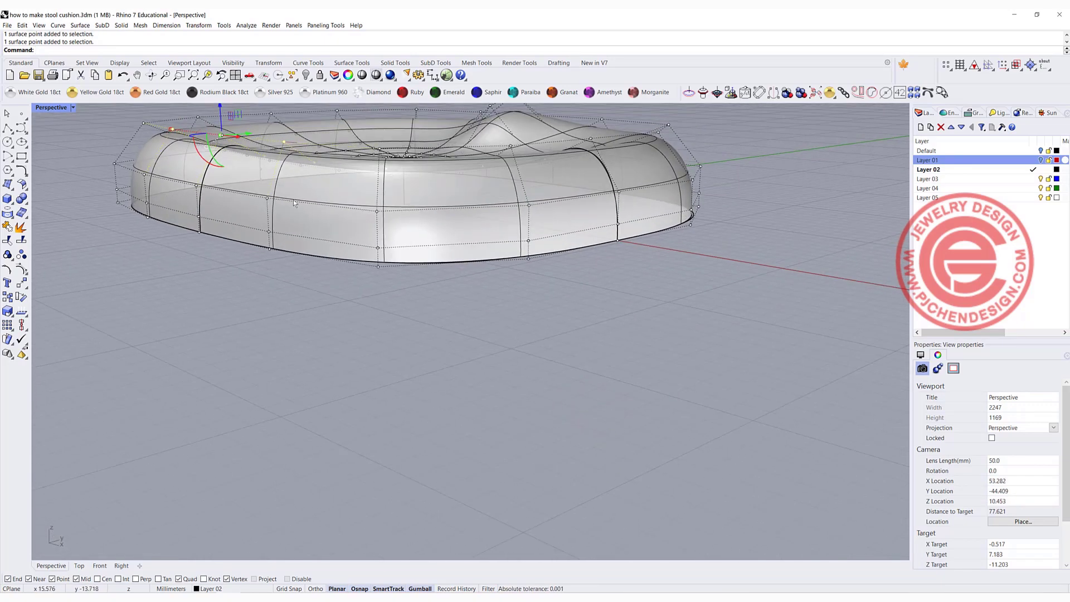
{"action": "right_click_drag", "start_coordinate": [241, 162], "coordinate": [260, 200], "text": "shift"}
{"action": "left_click_drag", "start_coordinate": [244, 154], "coordinate": [241, 194]}
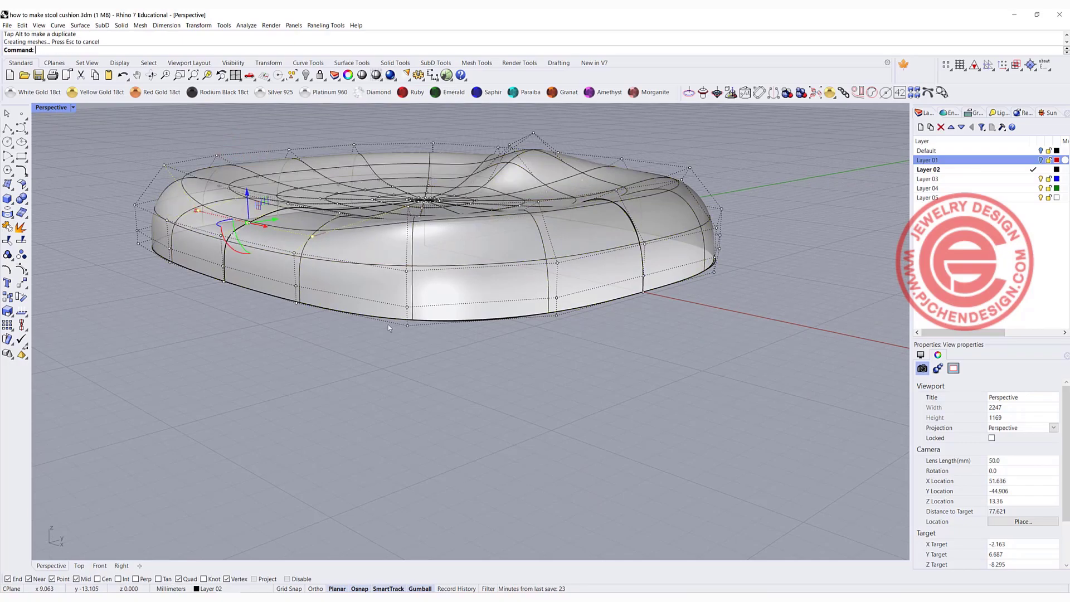
{"action": "left_click", "coordinate": [285, 319]}
Step: Turn off the cushion's control points and orbit to inspect the result
{"action": "right_click_drag", "start_coordinate": [389, 354], "coordinate": [535, 474]}
{"action": "scroll", "coordinate": [484, 370], "scroll_direction": "down", "scroll_amount": 2}
{"action": "right_click_drag", "start_coordinate": [512, 358], "coordinate": [477, 308], "text": "shift"}
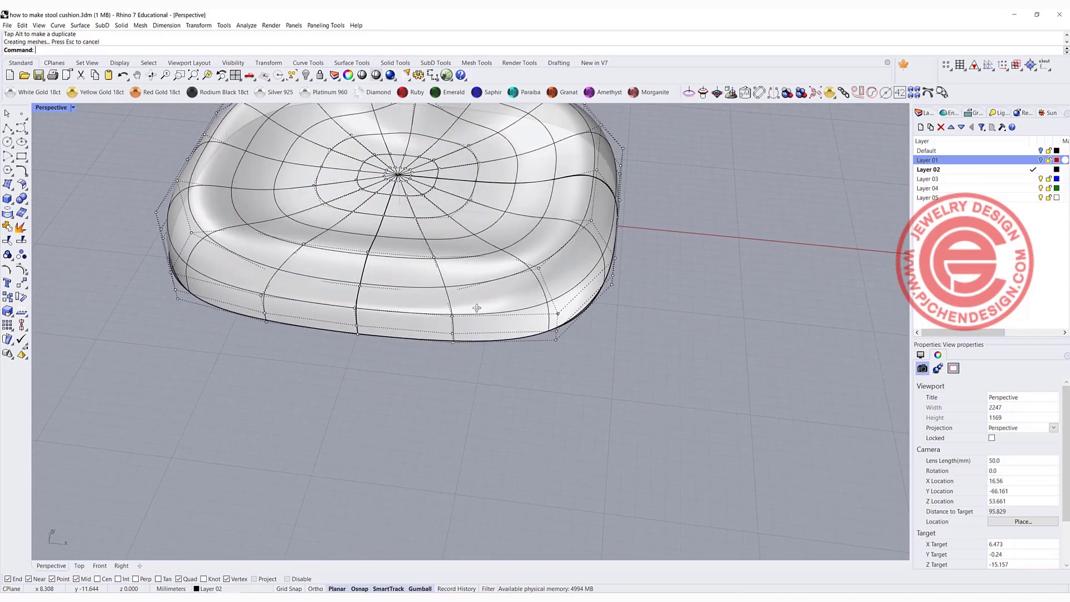
{"action": "key", "text": "Escape"}
{"action": "scroll", "coordinate": [234, 167], "scroll_direction": "down", "scroll_amount": 6}
{"action": "right_click_drag", "start_coordinate": [234, 167], "coordinate": [301, 211]}
{"action": "scroll", "coordinate": [300, 211], "scroll_direction": "up", "scroll_amount": 2}
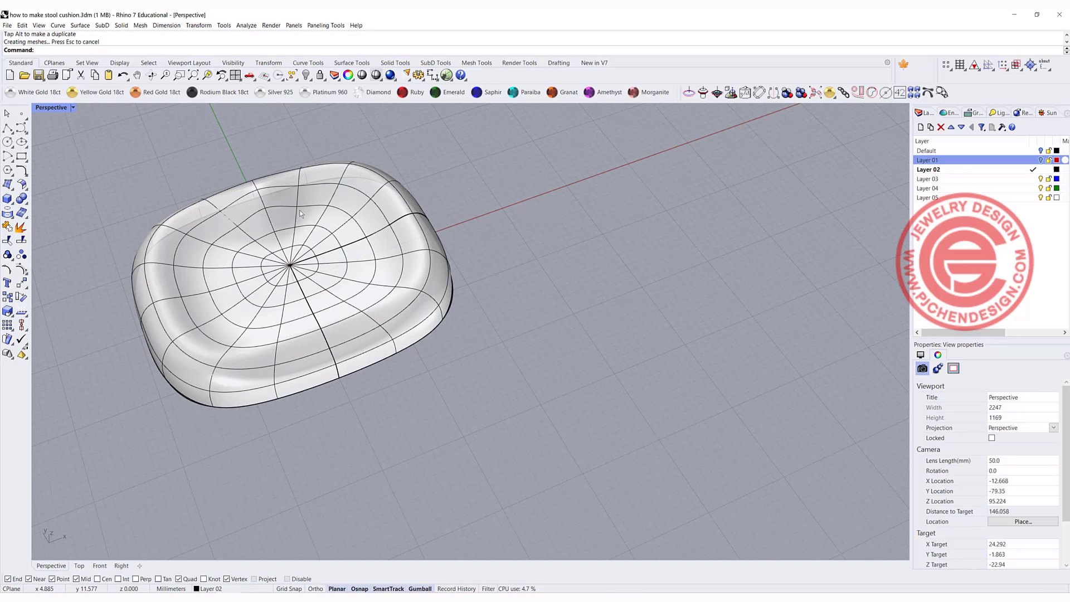
{"action": "right_click_drag", "start_coordinate": [345, 262], "coordinate": [337, 226]}
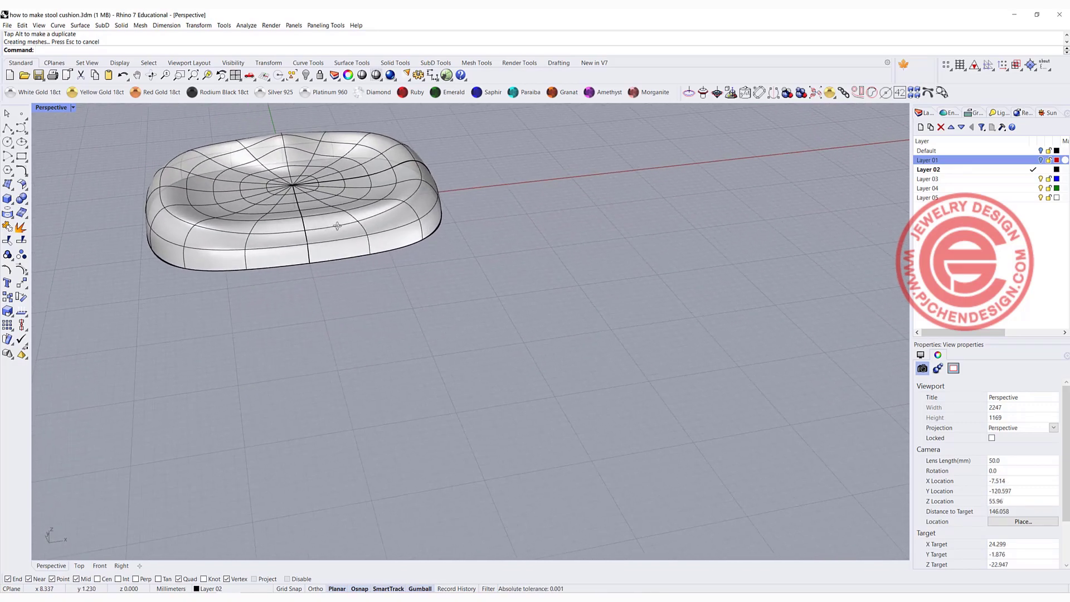
{"action": "scroll", "coordinate": [436, 245], "scroll_direction": "up", "scroll_amount": 4}
Step: Select the closed outline curve along the cushion's edge and hide it
{"action": "left_click", "coordinate": [442, 213]}
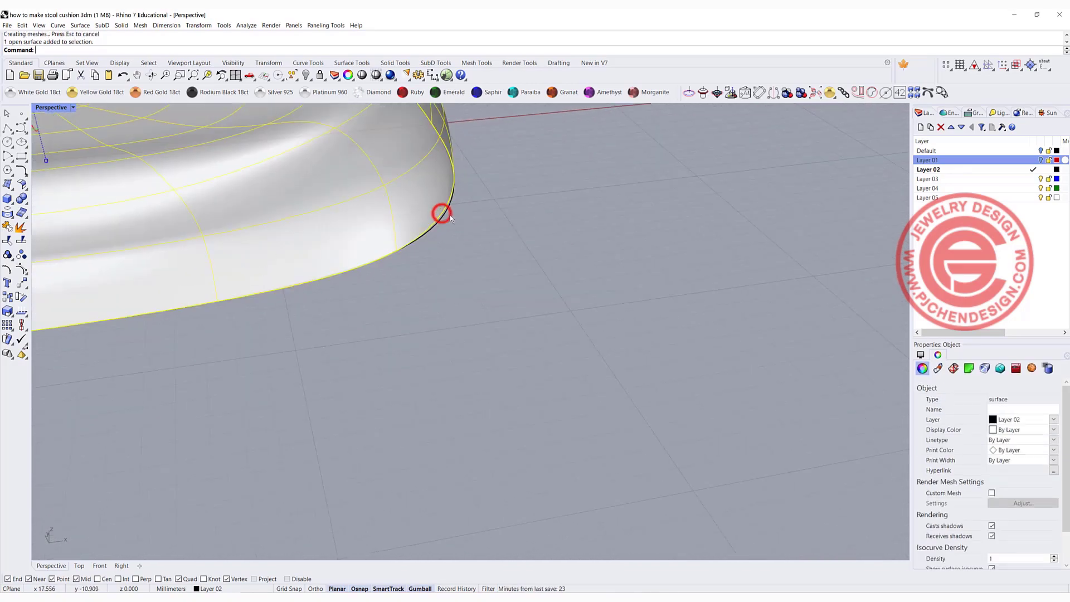
{"action": "scroll", "coordinate": [437, 214], "scroll_direction": "up", "scroll_amount": 2}
{"action": "left_click", "coordinate": [447, 215]}
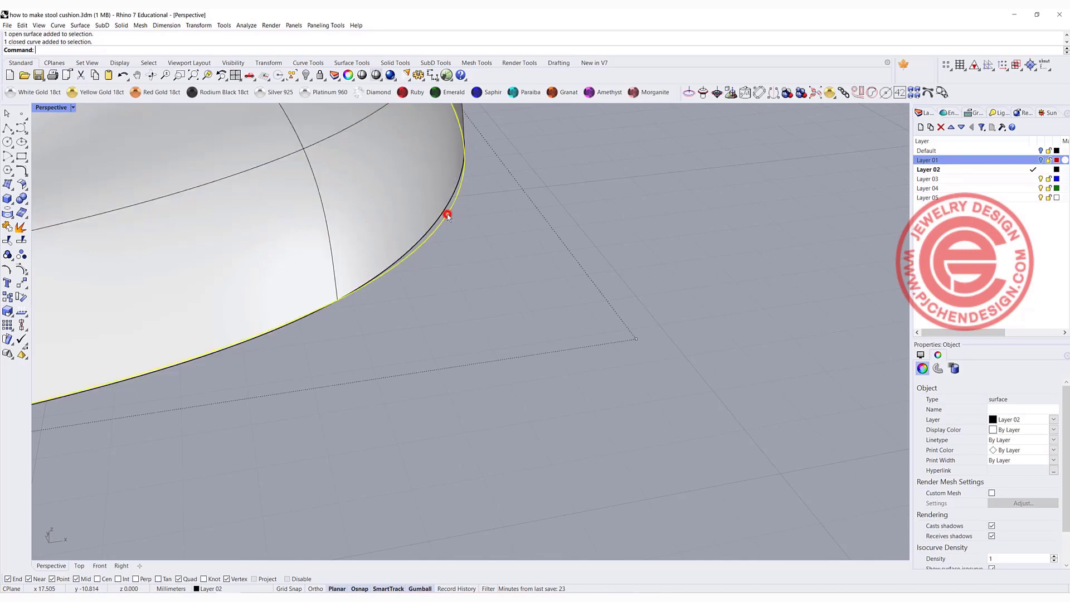
{"action": "left_click", "coordinate": [443, 216]}
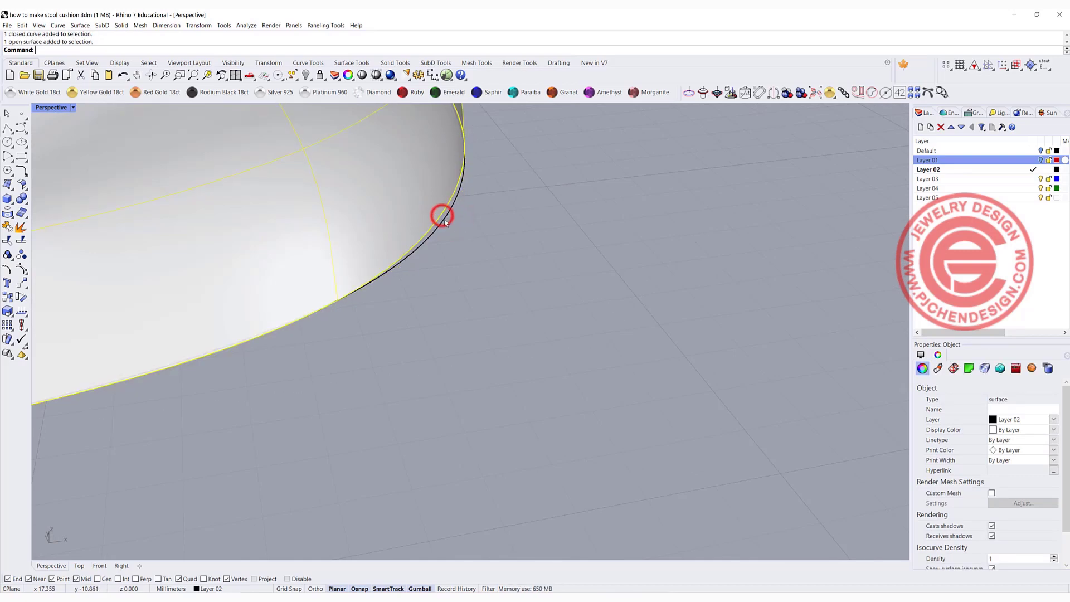
{"action": "left_click", "coordinate": [444, 218]}
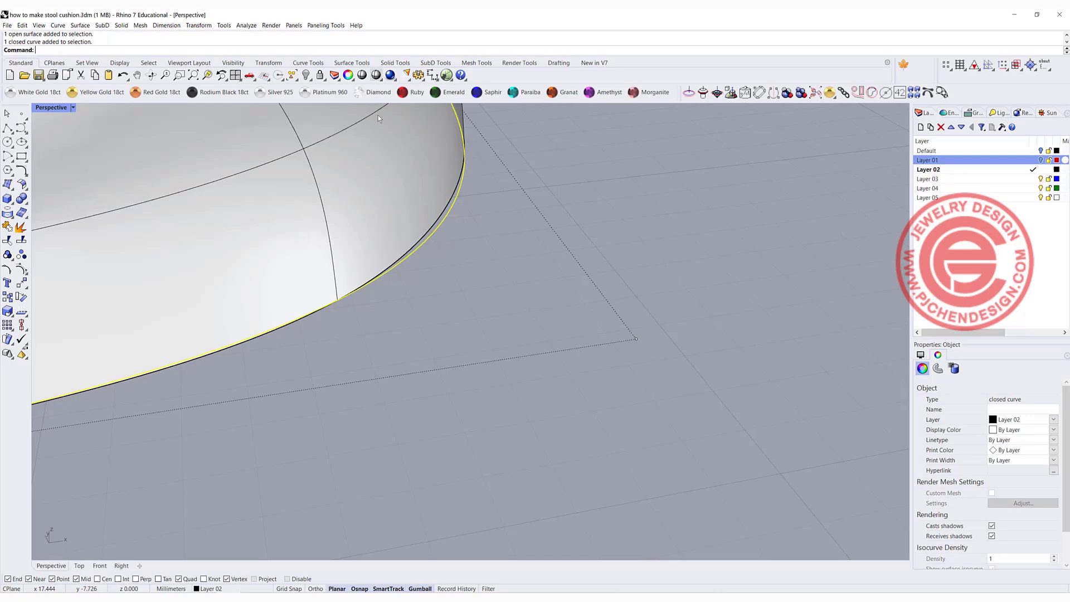
{"action": "left_click", "coordinate": [306, 75]}
{"action": "right_click_drag", "start_coordinate": [457, 213], "coordinate": [483, 236]}
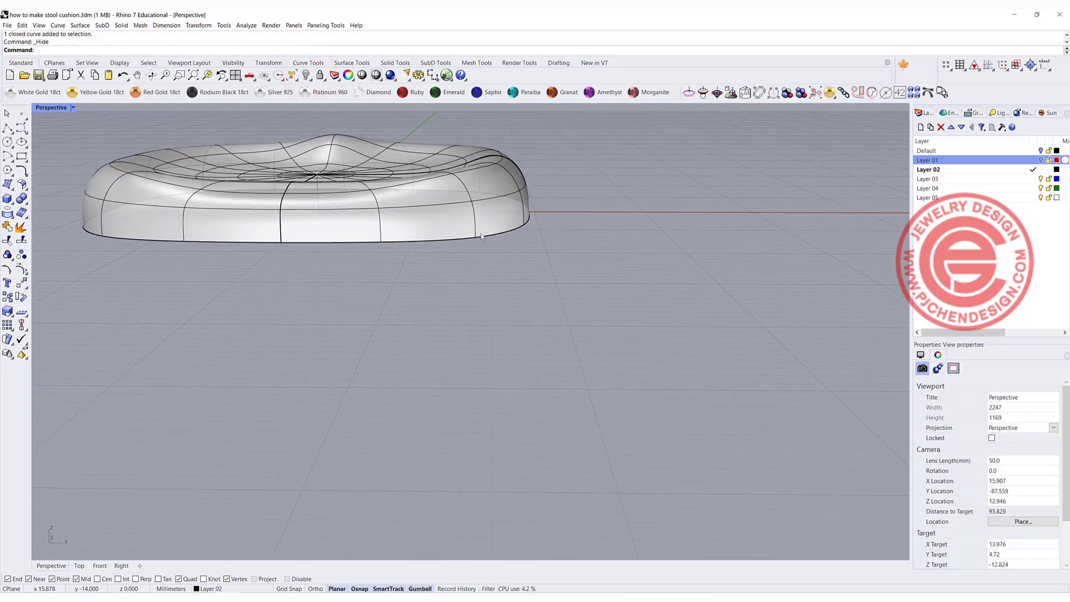
Step: Cap the cushion surface, check underneath, then undo the cap
{"action": "left_click", "coordinate": [405, 224]}
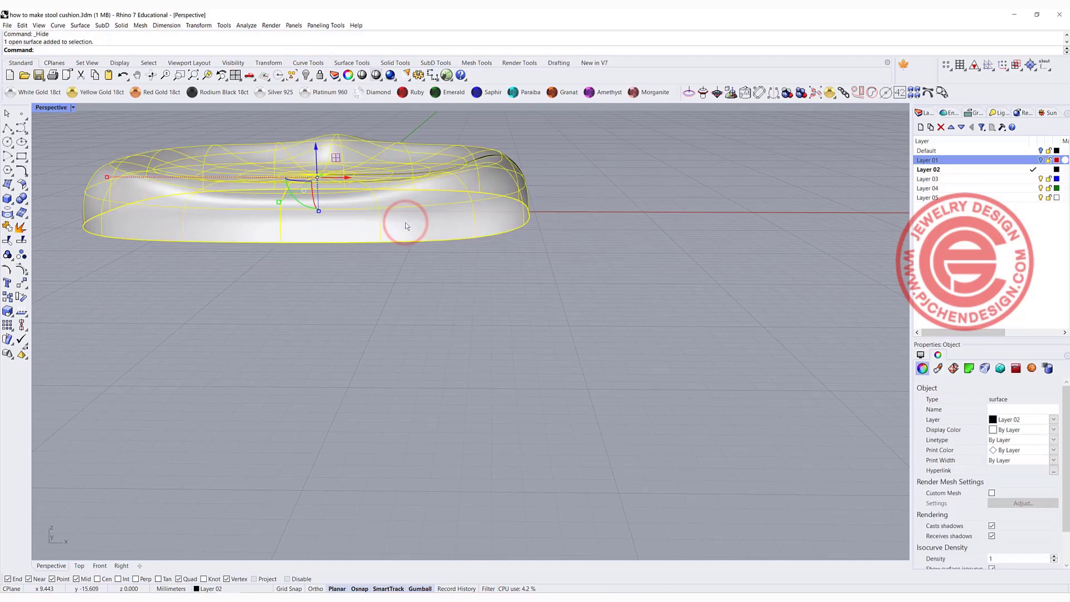
{"action": "type", "text": "Cap"}
{"action": "key", "text": "Return"}
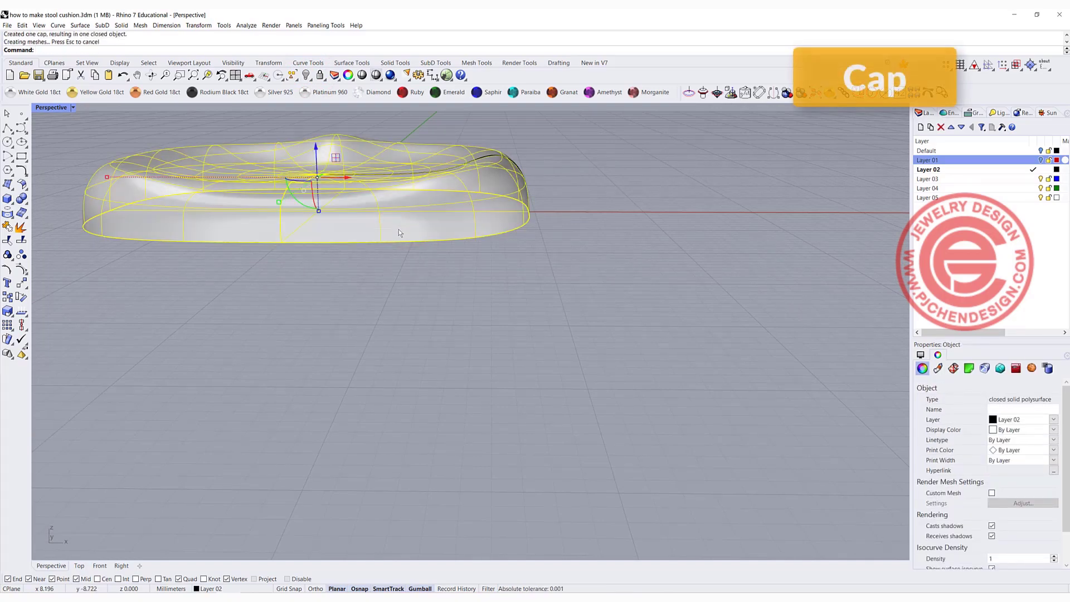
{"action": "left_click", "coordinate": [454, 301]}
{"action": "right_click_drag", "start_coordinate": [462, 261], "coordinate": [506, 258]}
{"action": "key", "text": "ctrl+z"}
{"action": "left_click", "coordinate": [478, 247]}
{"action": "scroll", "coordinate": [506, 258], "scroll_direction": "up", "scroll_amount": 2}
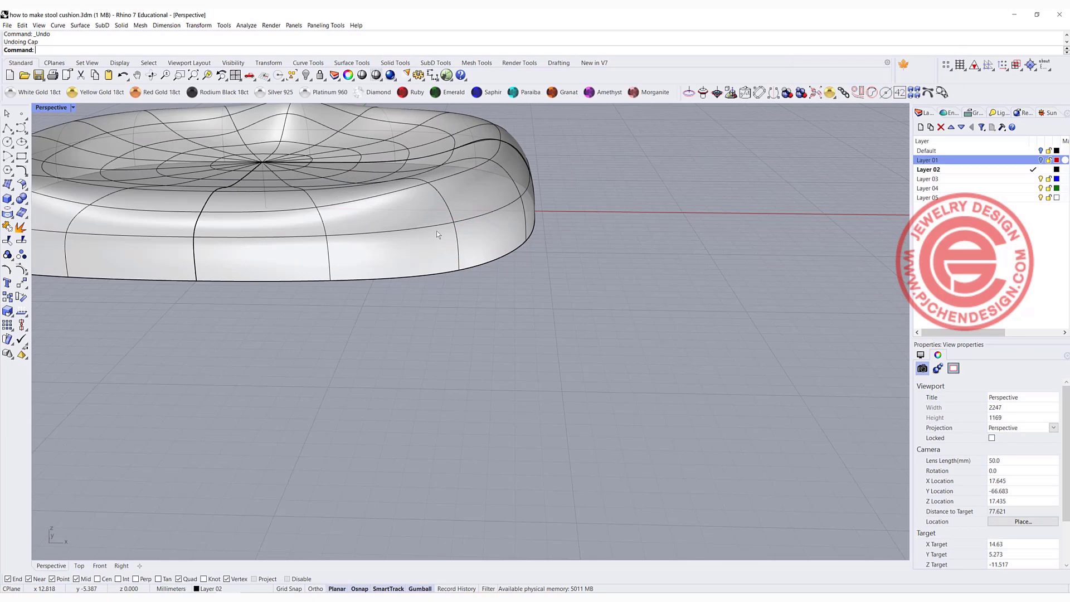
Step: Drag the cushion's bottom edge downward to form a side wall
{"action": "left_click", "coordinate": [486, 262], "text": "ctrl+shift"}
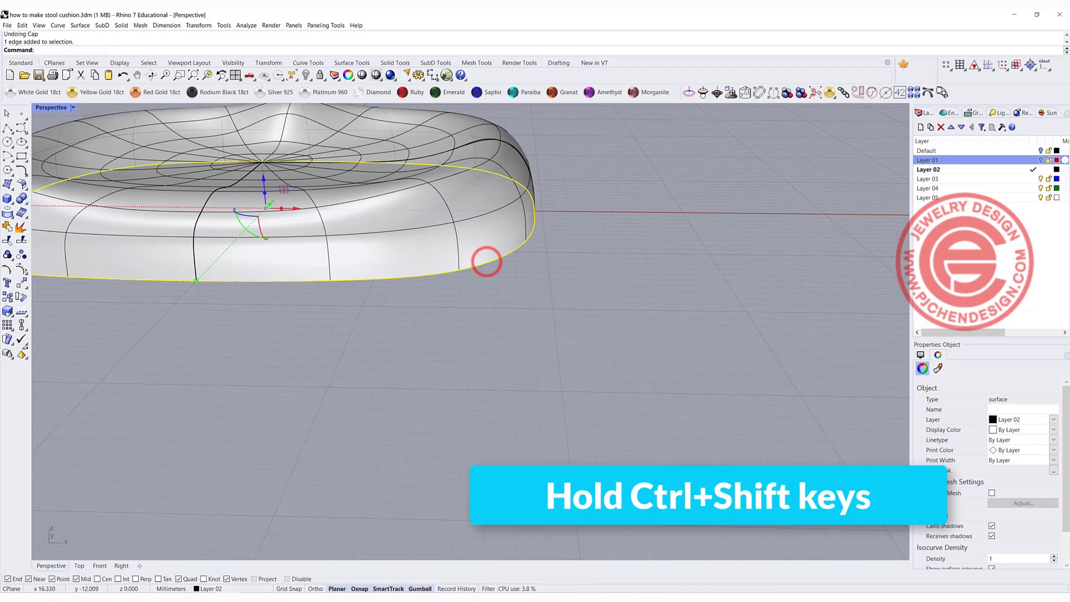
{"action": "scroll", "coordinate": [485, 261], "scroll_direction": "down", "scroll_amount": 2}
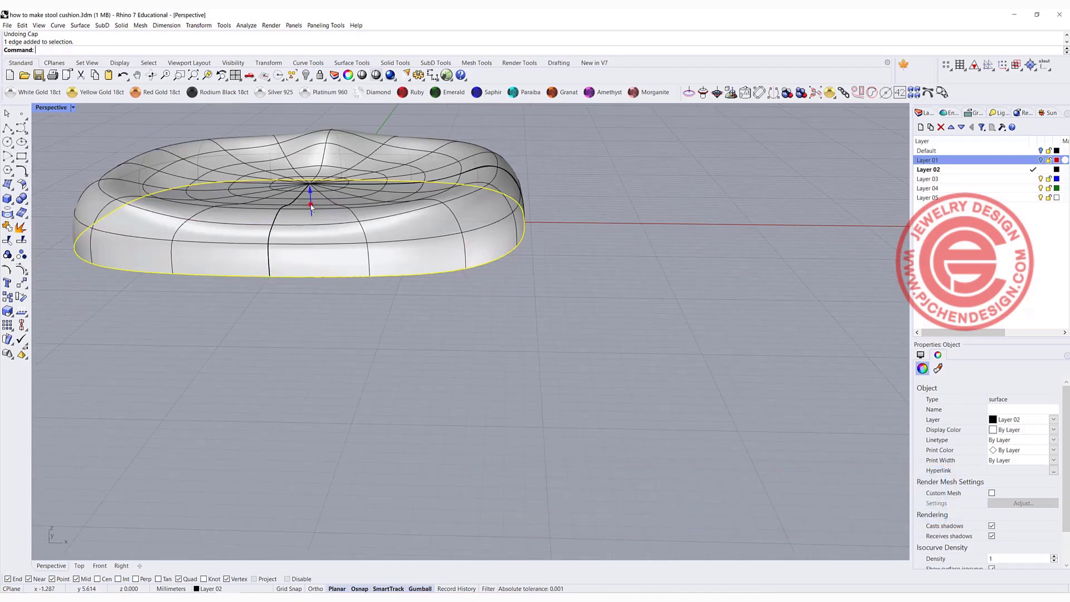
{"action": "left_click_drag", "start_coordinate": [310, 207], "coordinate": [310, 243]}
{"action": "left_click", "coordinate": [640, 320]}
Step: Join the side wall to the cushion surface and Cap it into a closed solid
{"action": "left_click", "coordinate": [479, 285]}
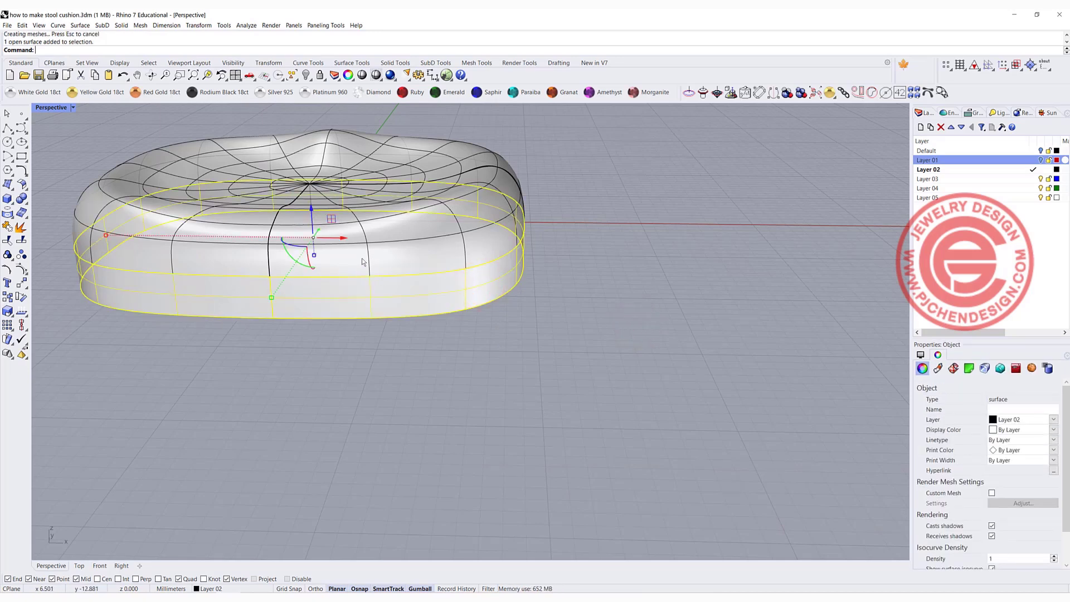
{"action": "left_click", "coordinate": [436, 259], "text": "shift"}
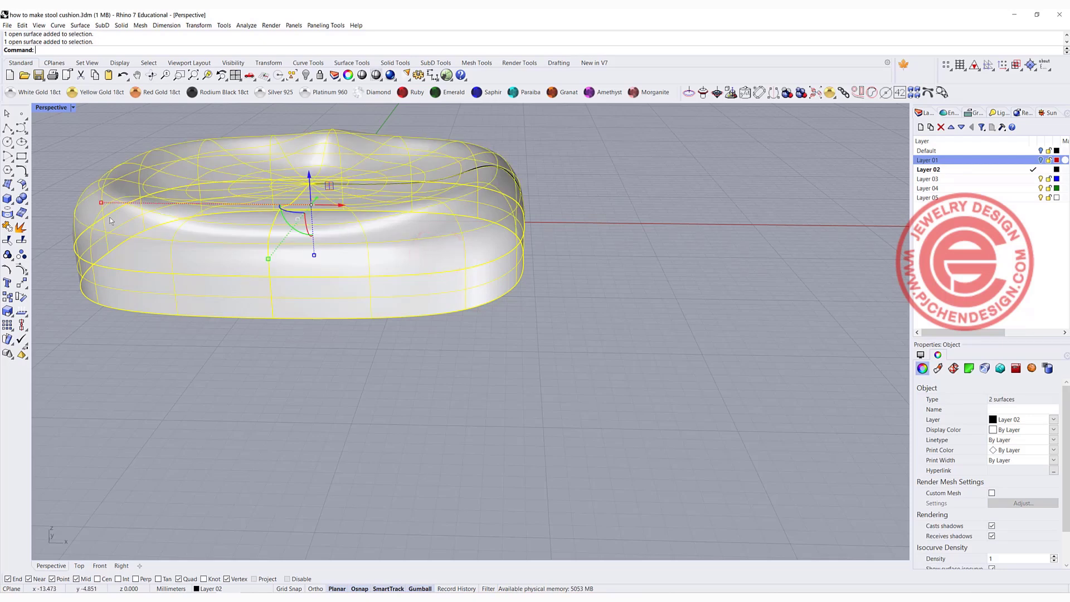
{"action": "left_click", "coordinate": [7, 227]}
{"action": "left_click", "coordinate": [503, 399]}
{"action": "left_click", "coordinate": [428, 308]}
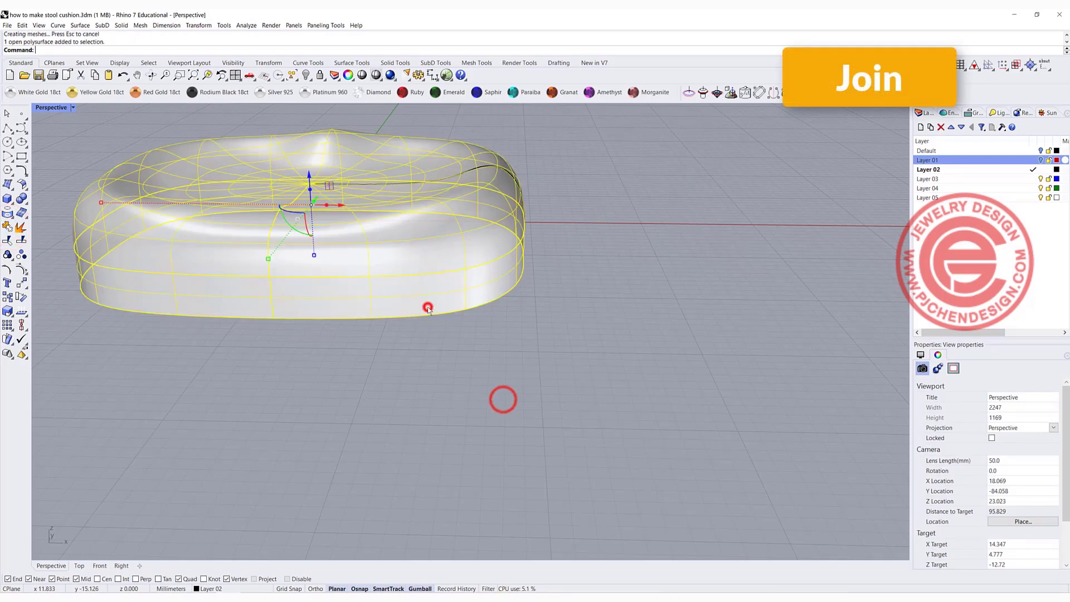
{"action": "type", "text": "Cap"}
{"action": "key", "text": "Return"}
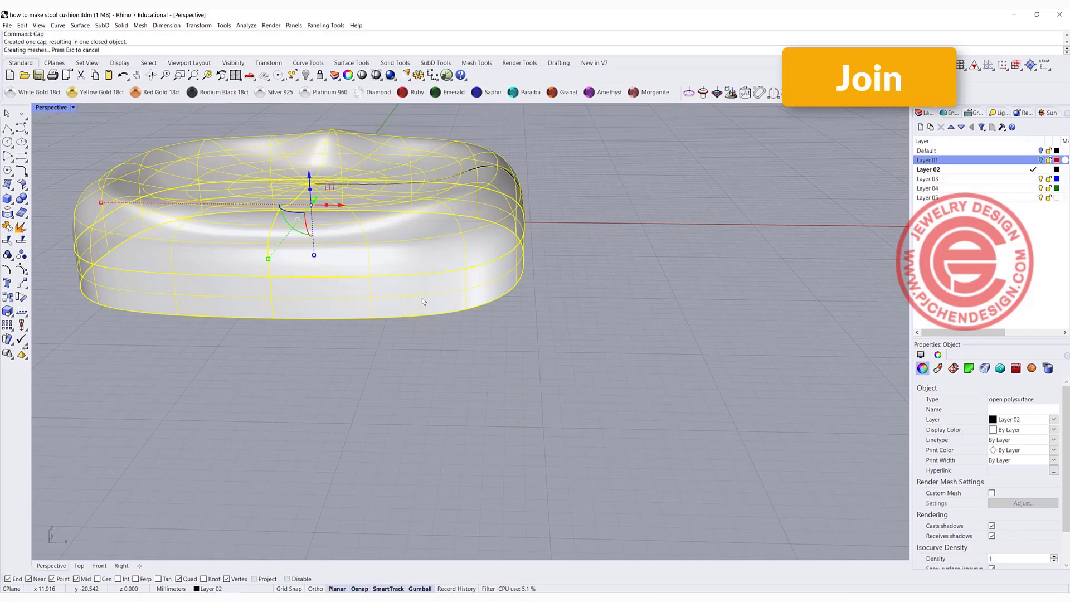
Step: Fillet the cushion's bottom edge with Fillet Edge at radius 1.000
{"action": "left_click", "coordinate": [629, 357]}
{"action": "scroll", "coordinate": [447, 308], "scroll_direction": "down", "scroll_amount": 5}
{"action": "mouse_move", "coordinate": [447, 320]}
{"action": "right_mouse_down"}
{"action": "mouse_move", "coordinate": [366, 217]}
{"action": "mouse_move", "coordinate": [460, 326]}
{"action": "right_mouse_up"}
{"action": "scroll", "coordinate": [433, 243], "scroll_direction": "up", "scroll_amount": 6}
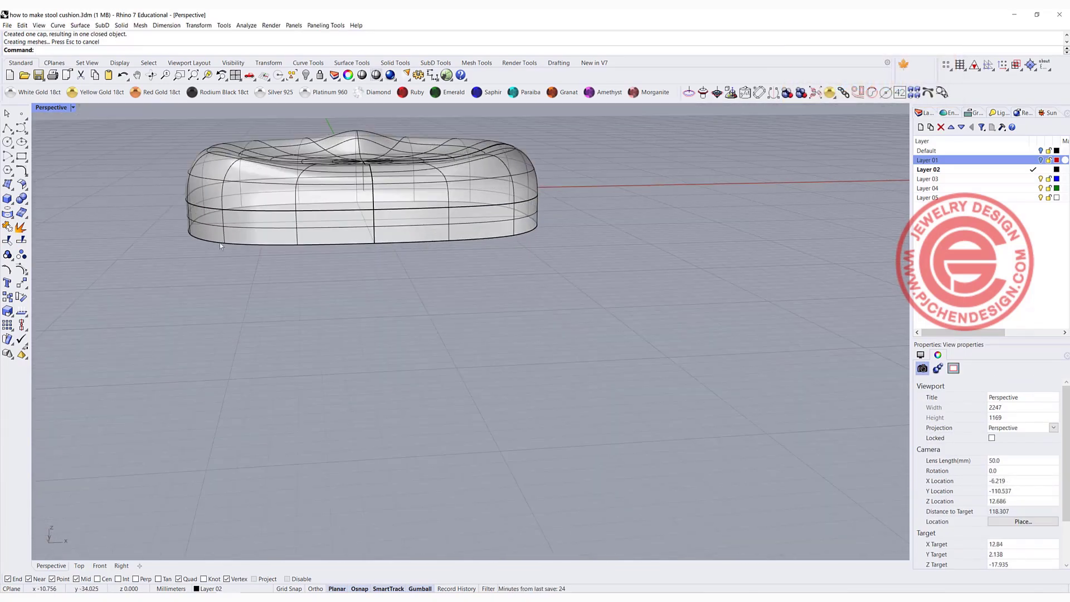
{"action": "left_click", "coordinate": [25, 203]}
{"action": "left_click", "coordinate": [79, 230]}
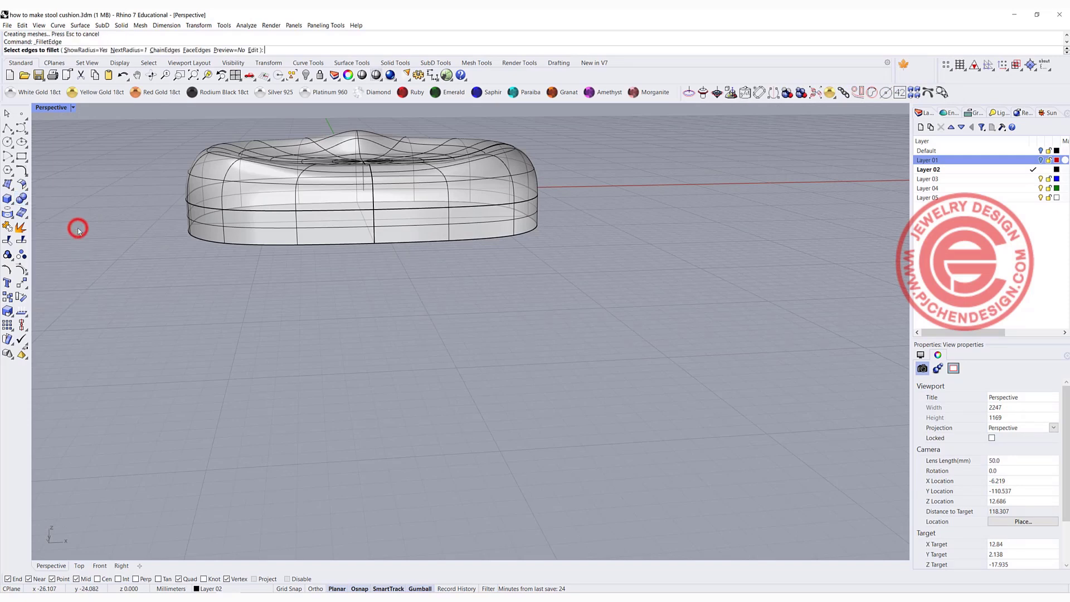
{"action": "left_click", "coordinate": [271, 245]}
{"action": "key", "text": "Return"}
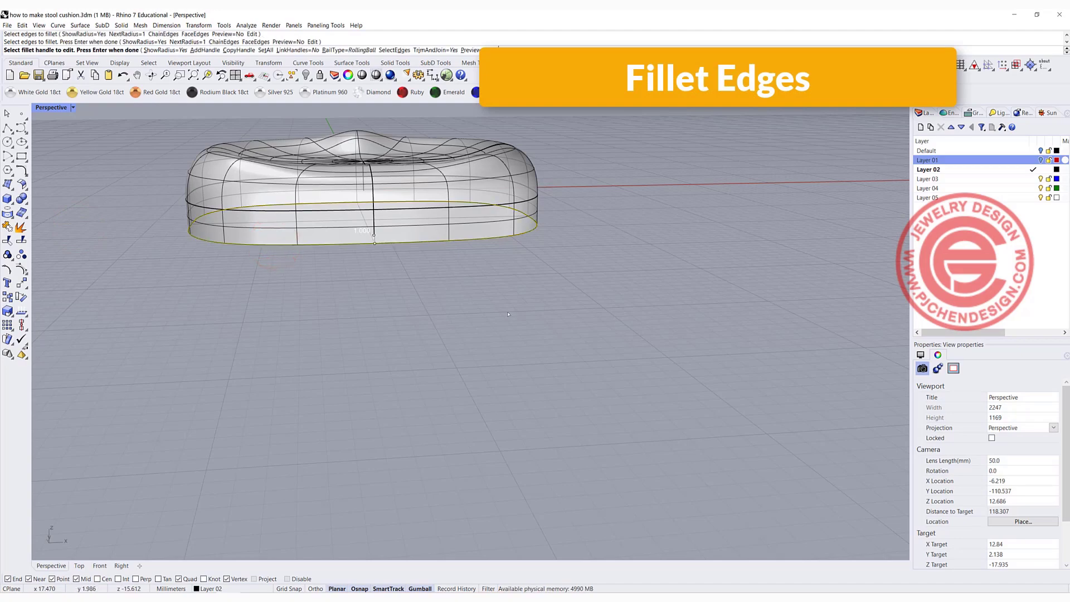
{"action": "key", "text": "Return"}
{"action": "right_click_drag", "start_coordinate": [508, 313], "coordinate": [550, 308]}
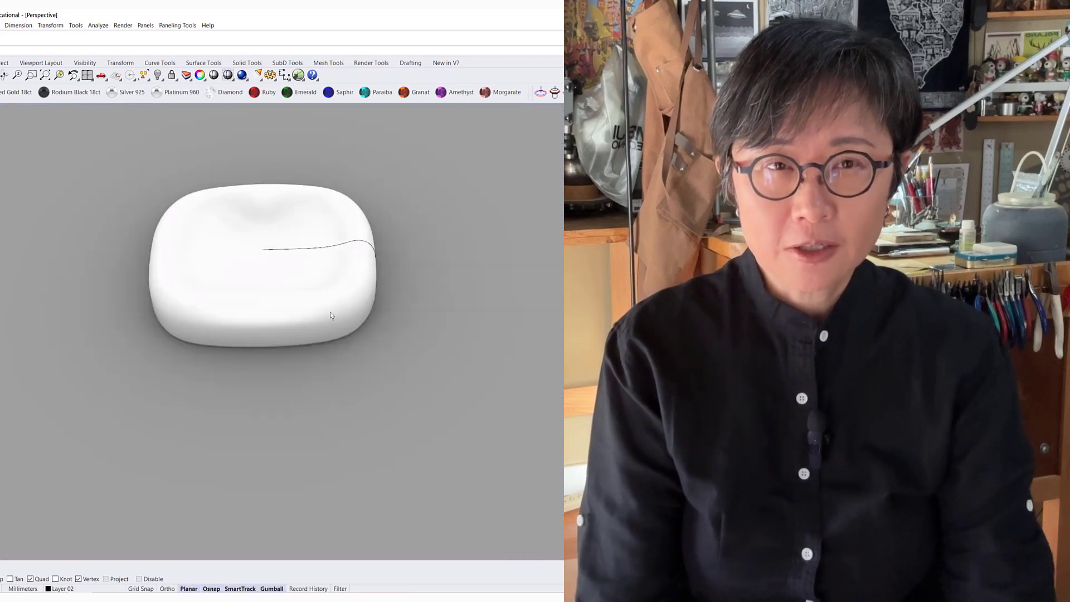
Step: Orbit, zoom and pan around the rendered cushion to inspect its smooth dished top
{"action": "mouse_move", "coordinate": [260, 201]}
{"action": "right_mouse_down"}
{"action": "mouse_move", "coordinate": [259, 175]}
{"action": "mouse_move", "coordinate": [191, 139]}
{"action": "mouse_move", "coordinate": [198, 153]}
{"action": "right_mouse_up"}
{"action": "scroll", "coordinate": [259, 175], "scroll_direction": "up", "scroll_amount": 5}
{"action": "scroll", "coordinate": [439, 241], "scroll_direction": "down", "scroll_amount": 2}
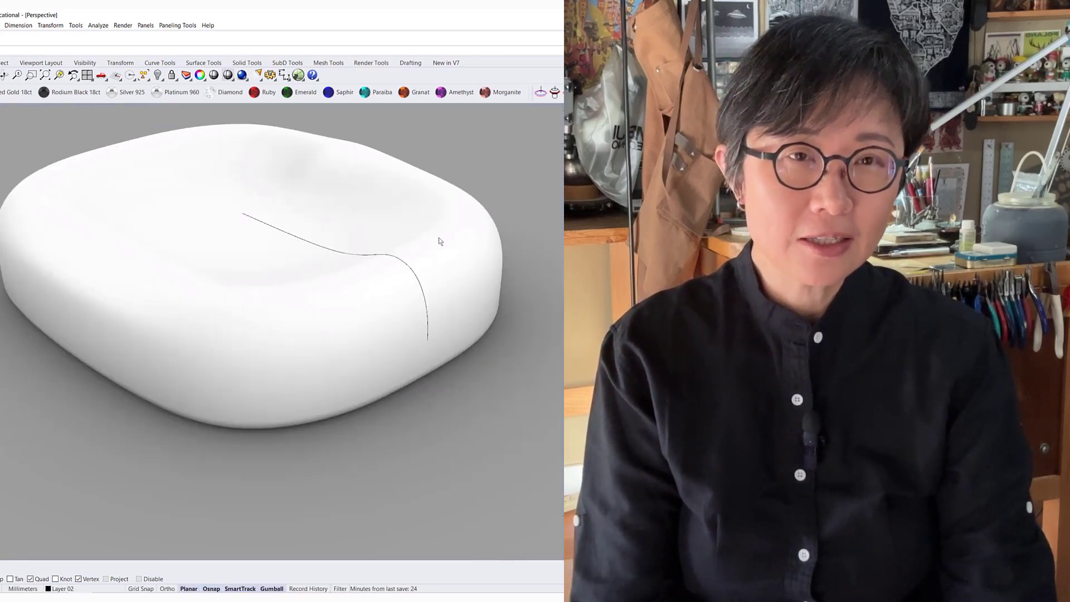
{"action": "right_click_drag", "start_coordinate": [438, 241], "coordinate": [494, 280]}
{"action": "right_click_drag", "start_coordinate": [313, 289], "coordinate": [217, 204]}
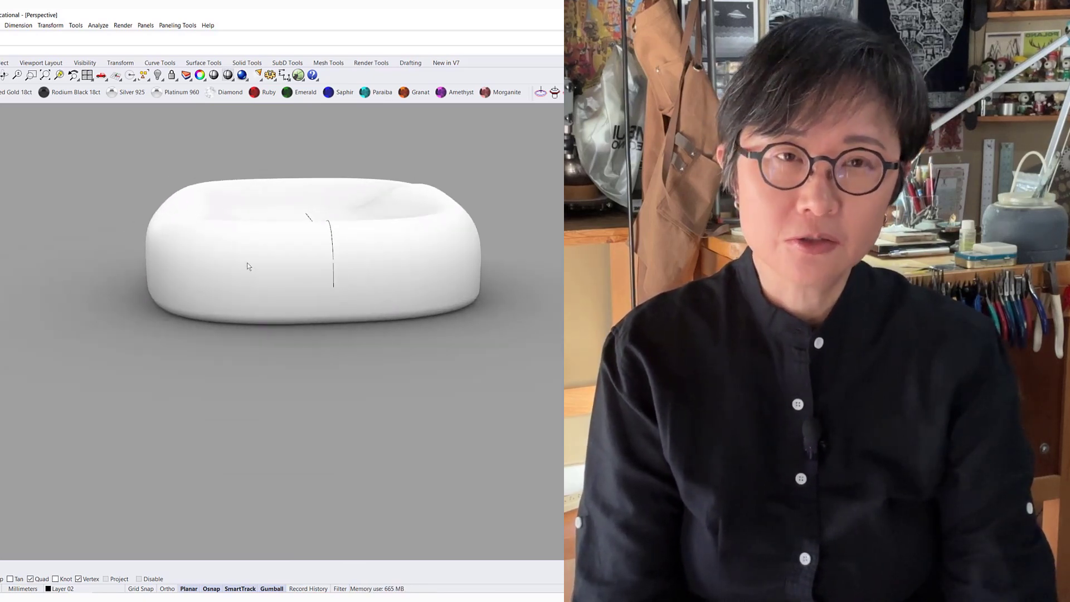
{"action": "right_click_drag", "start_coordinate": [170, 265], "coordinate": [222, 303]}
{"action": "scroll", "coordinate": [284, 292], "scroll_direction": "up", "scroll_amount": 3}
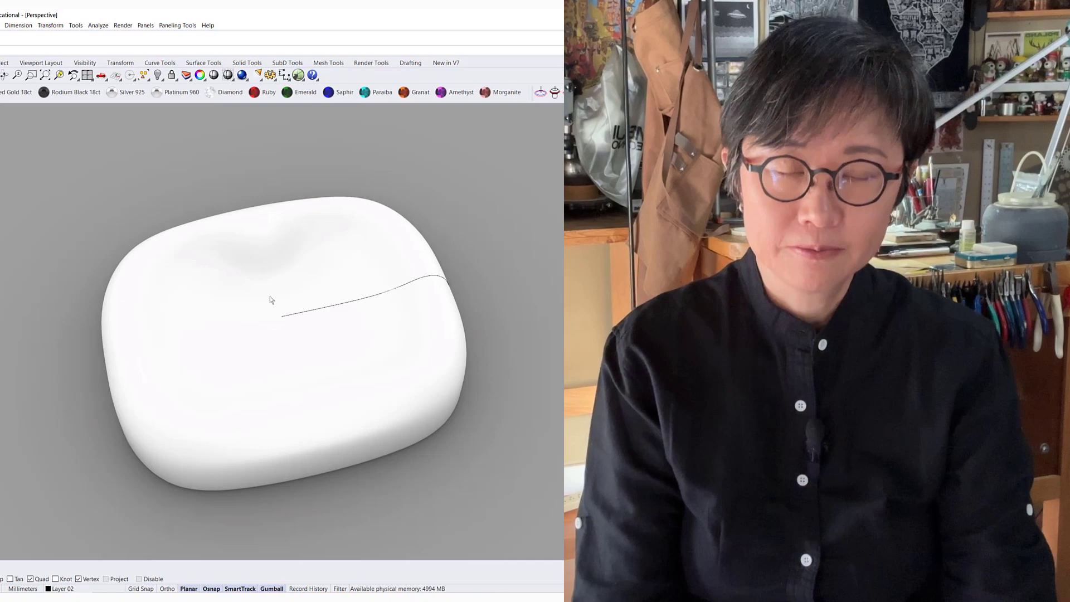
{"action": "right_click_drag", "start_coordinate": [259, 314], "coordinate": [260, 275], "text": "shift"}
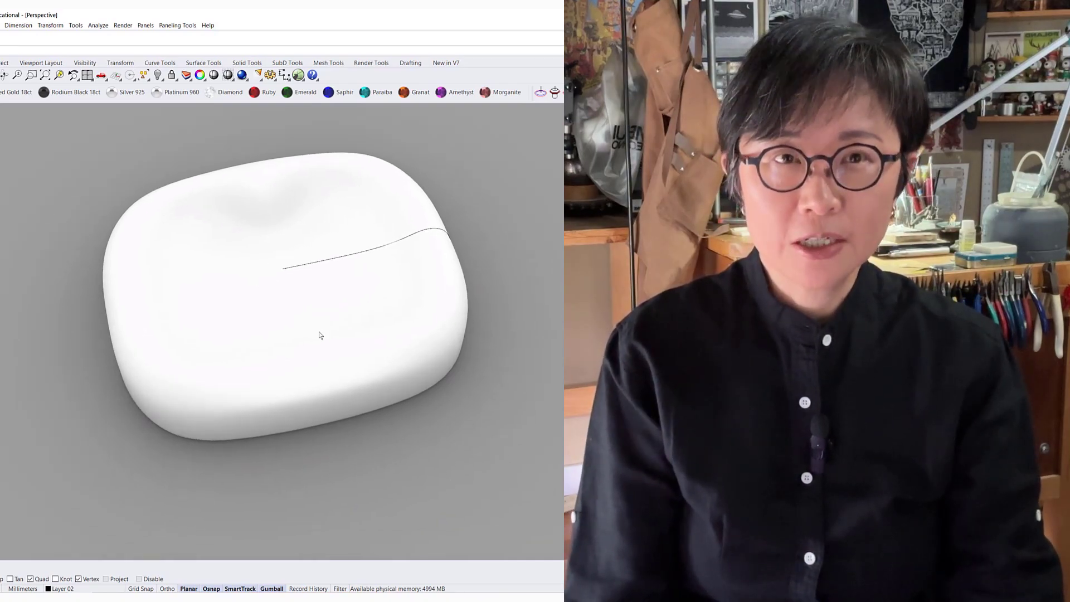